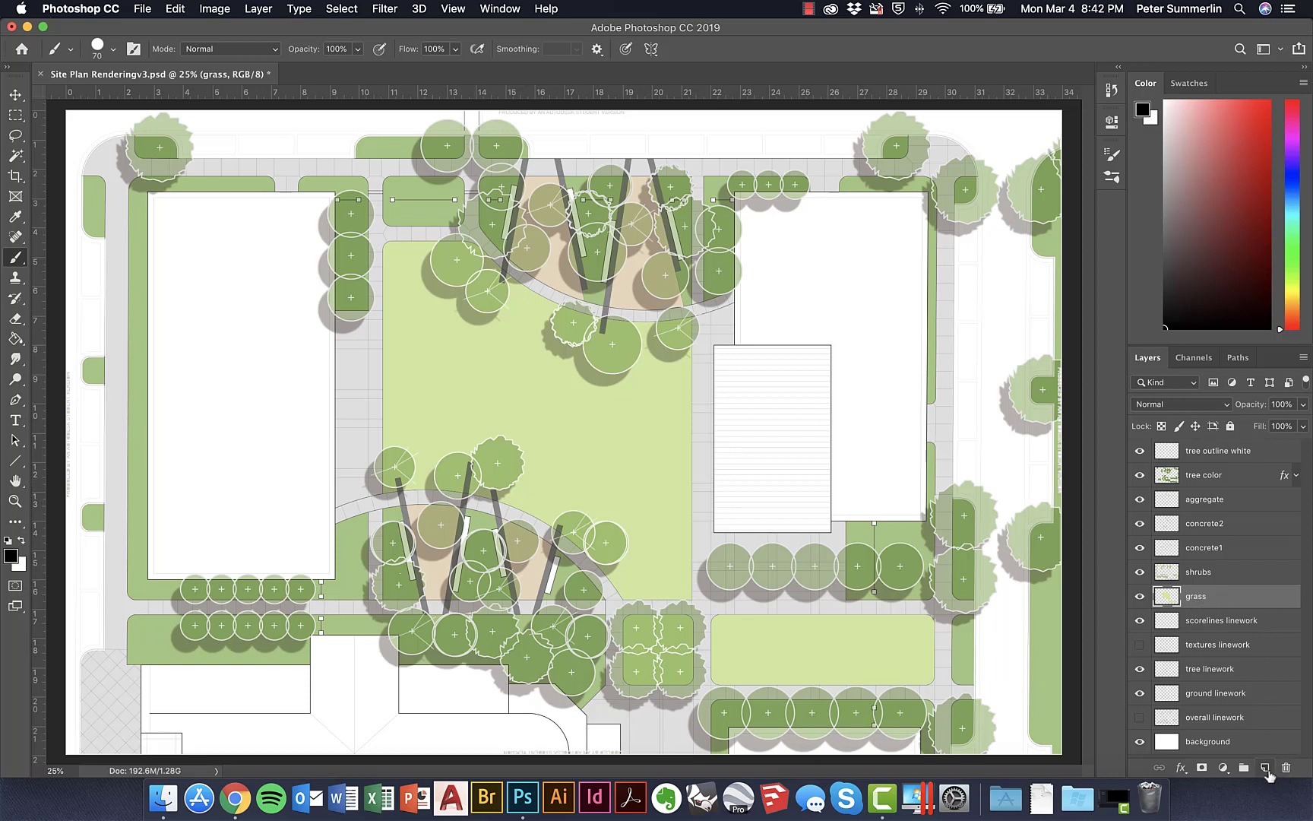
Add a new layer above the grass layer and name it 'grass overlay'.
click(1264, 768)
double_click(1197, 595)
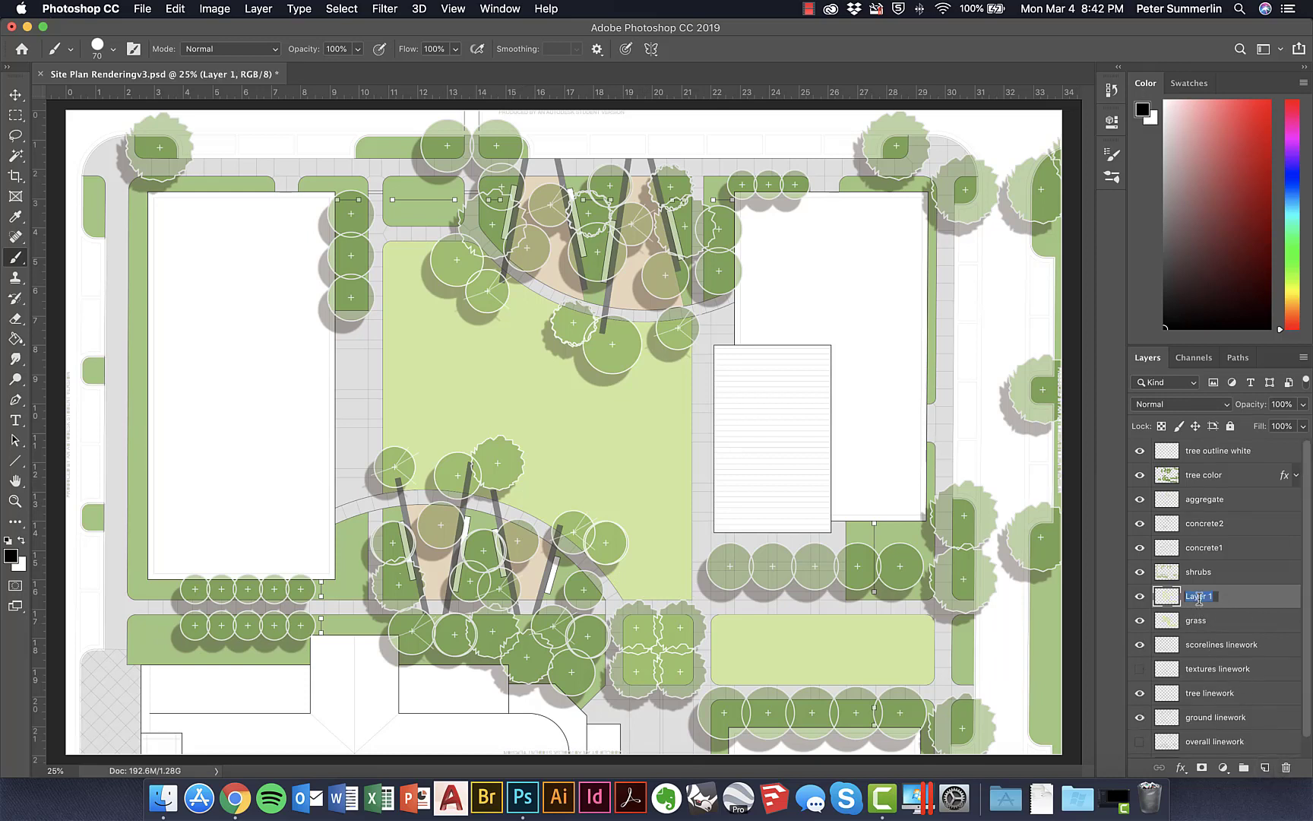
text(grass overlay)
key(Return)
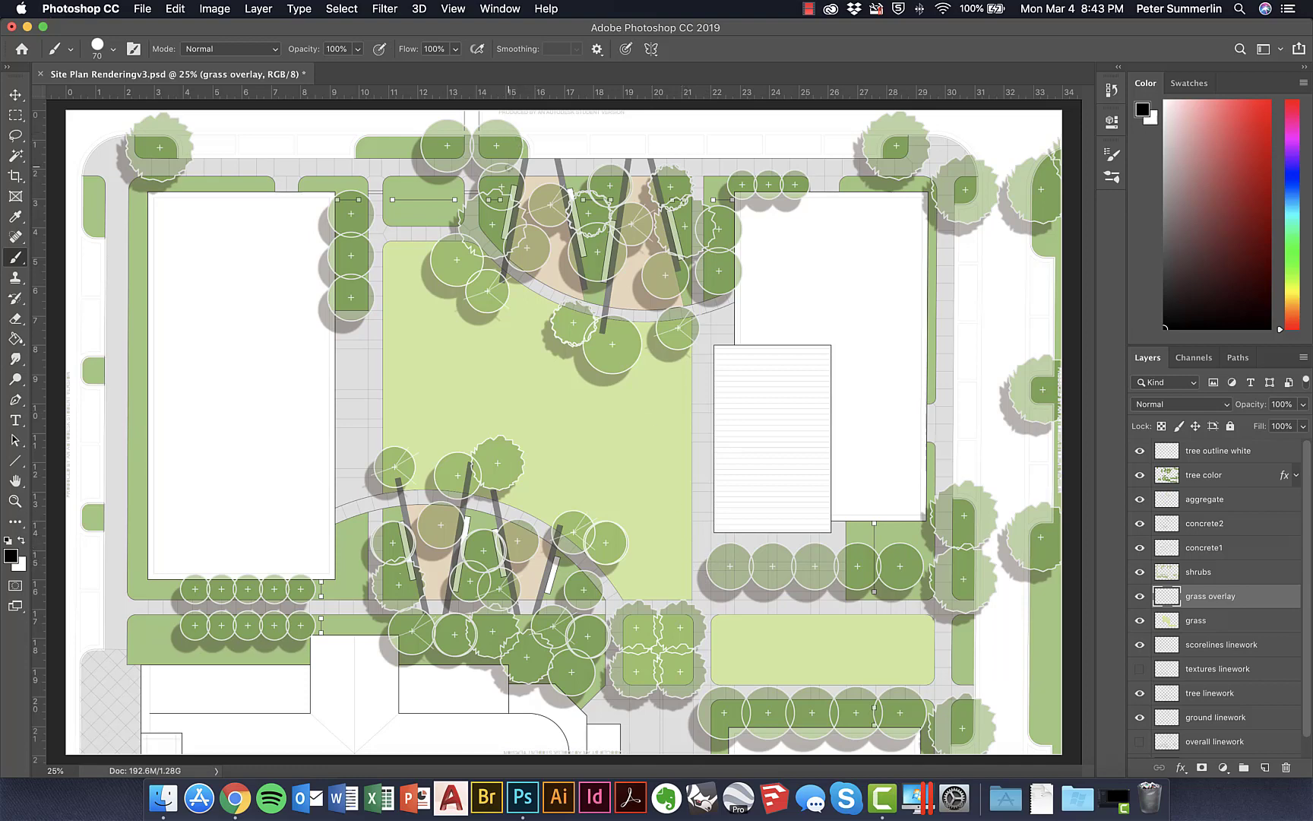
Keep the regular Brush tool and show the Brushes panel with its flyout options menu.
click(500, 11)
click(511, 165)
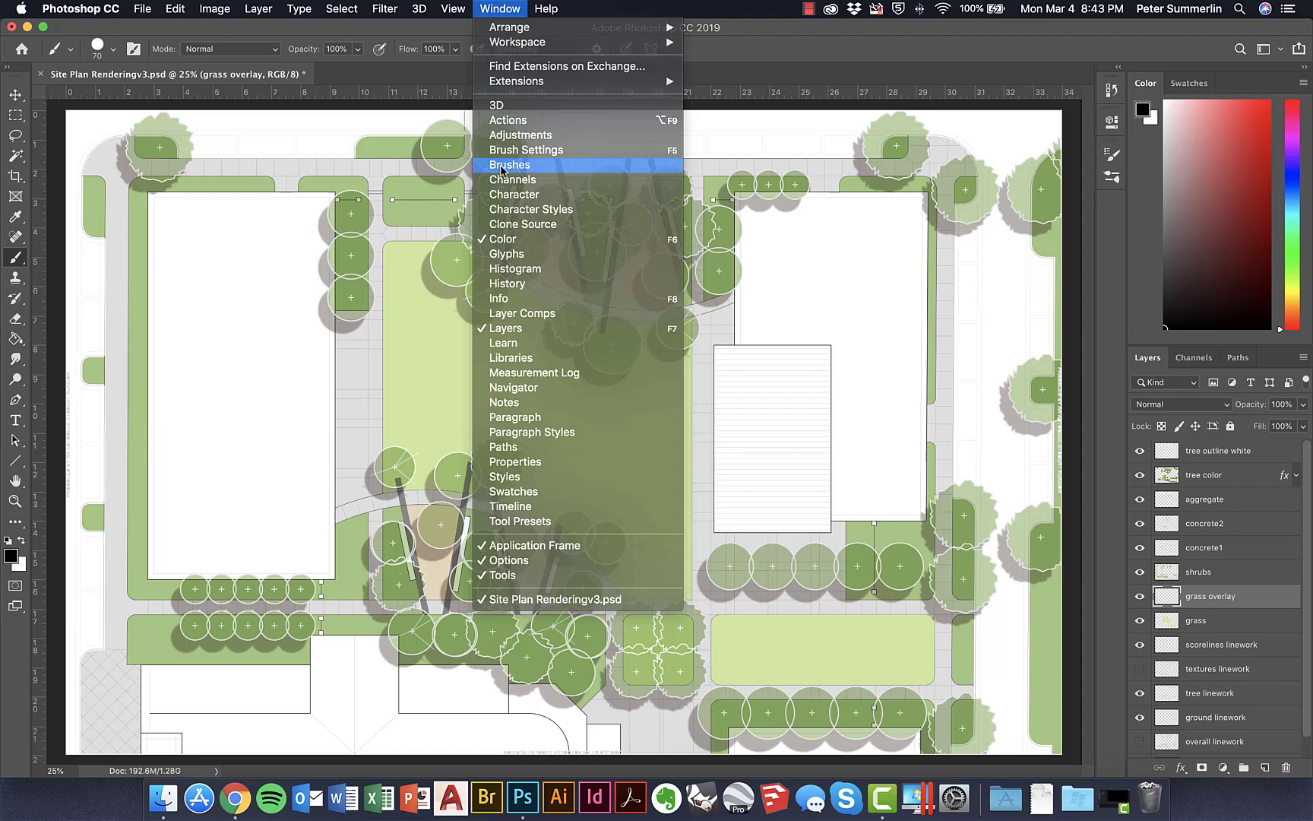
click(16, 259)
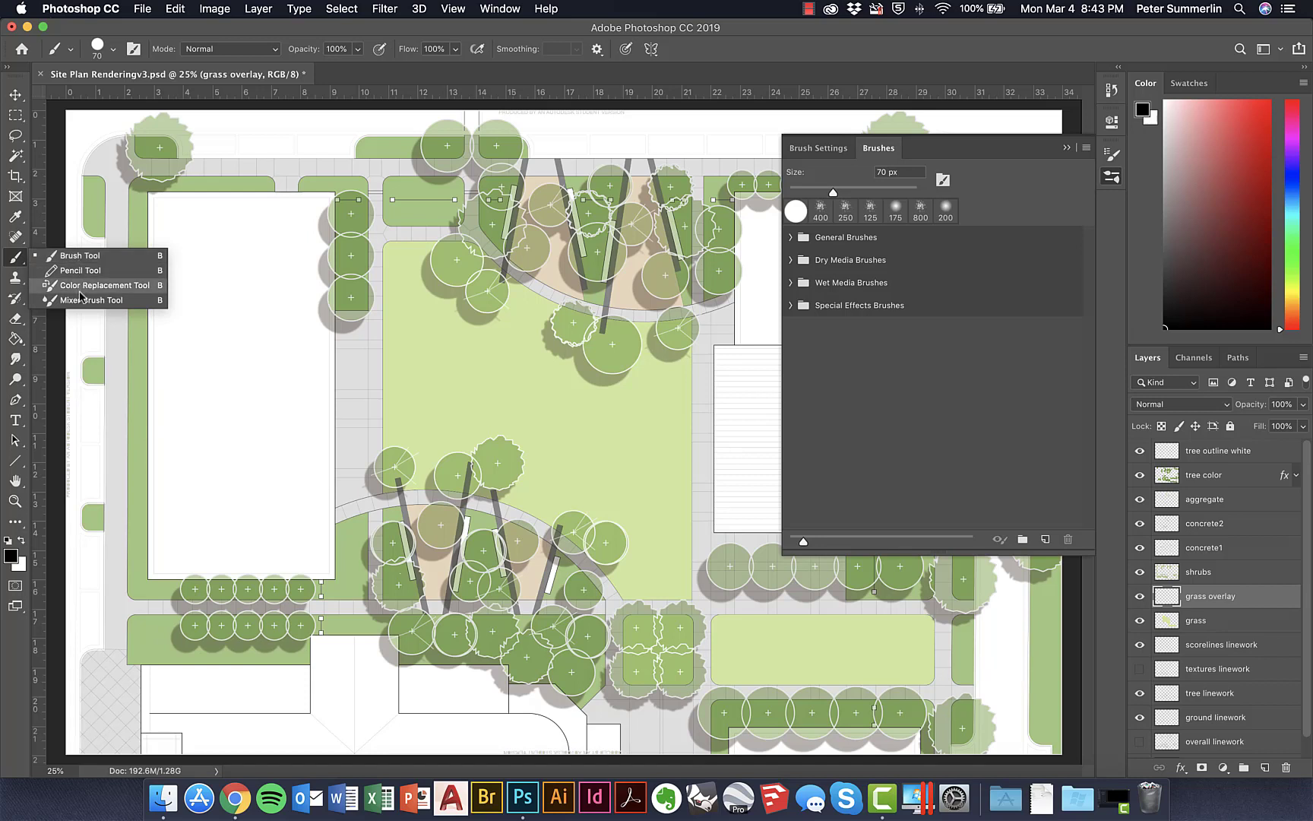
click(80, 260)
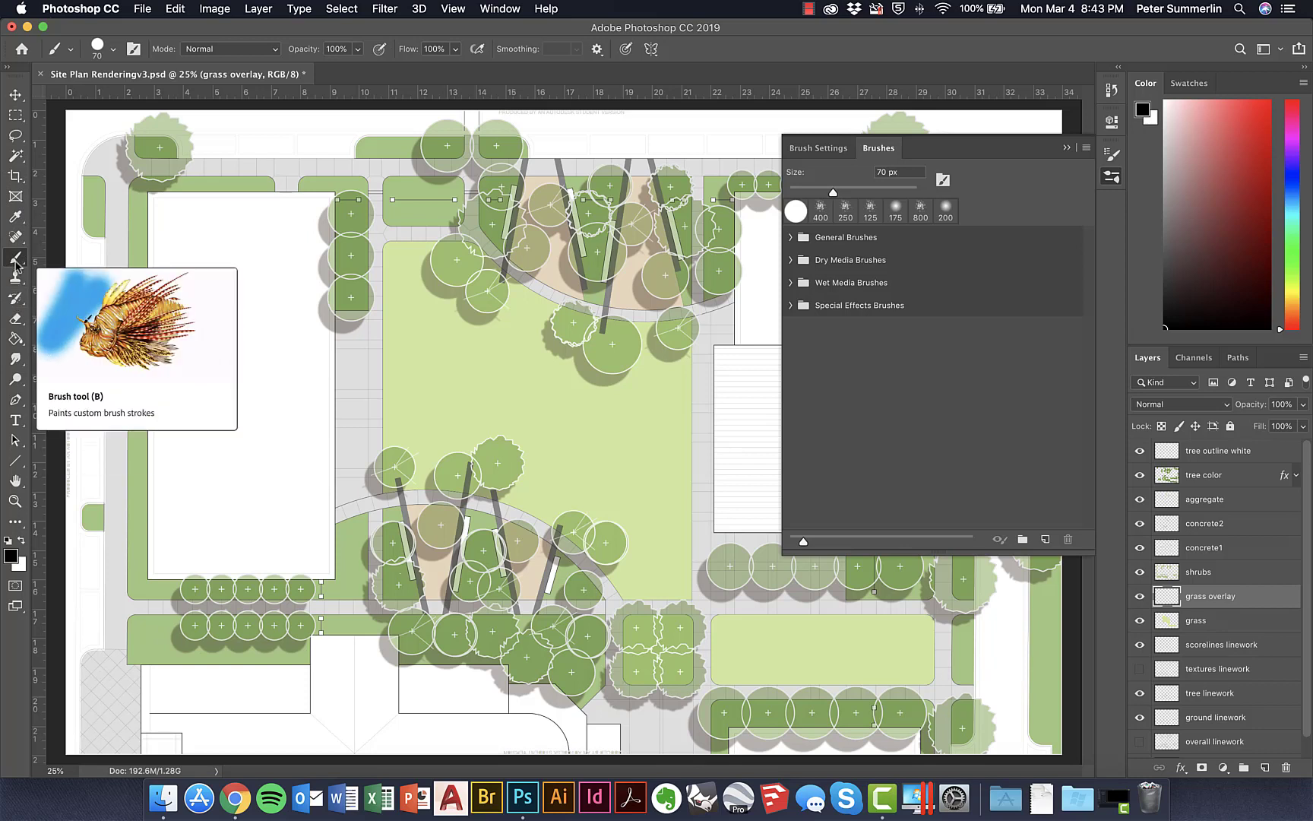
click(515, 11)
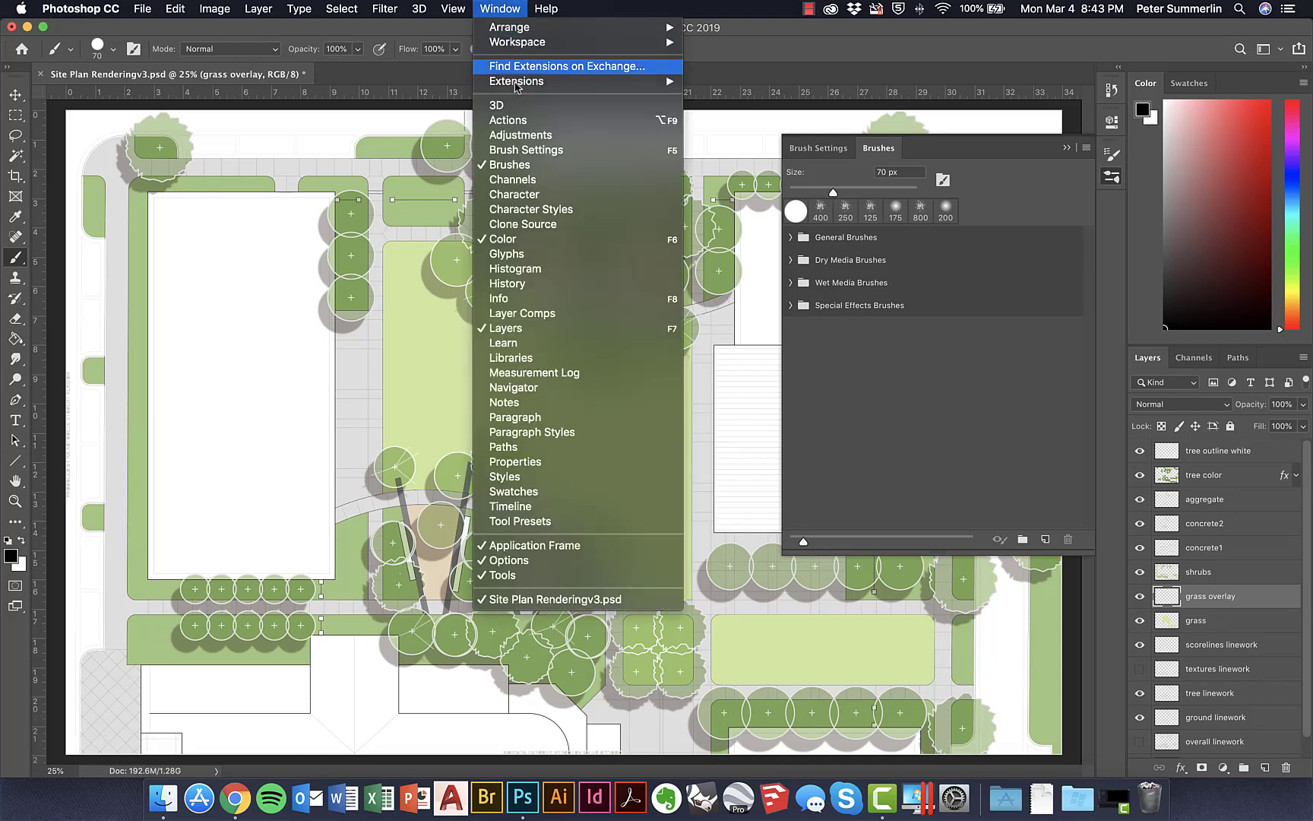
click(521, 171)
click(1086, 148)
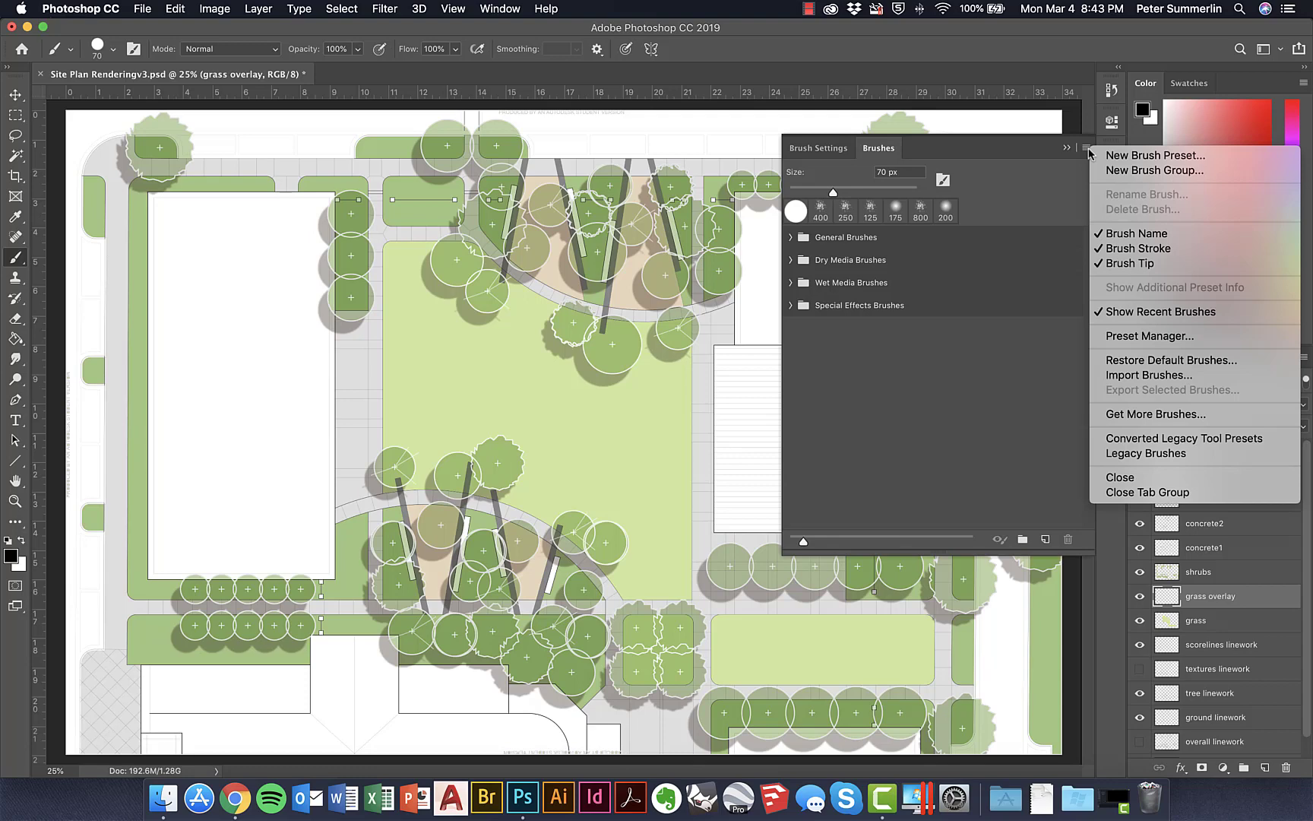
Restore Legacy Brushes and pick the 9 px Drippy Water brush from Wet Media Brushes.
click(1136, 454)
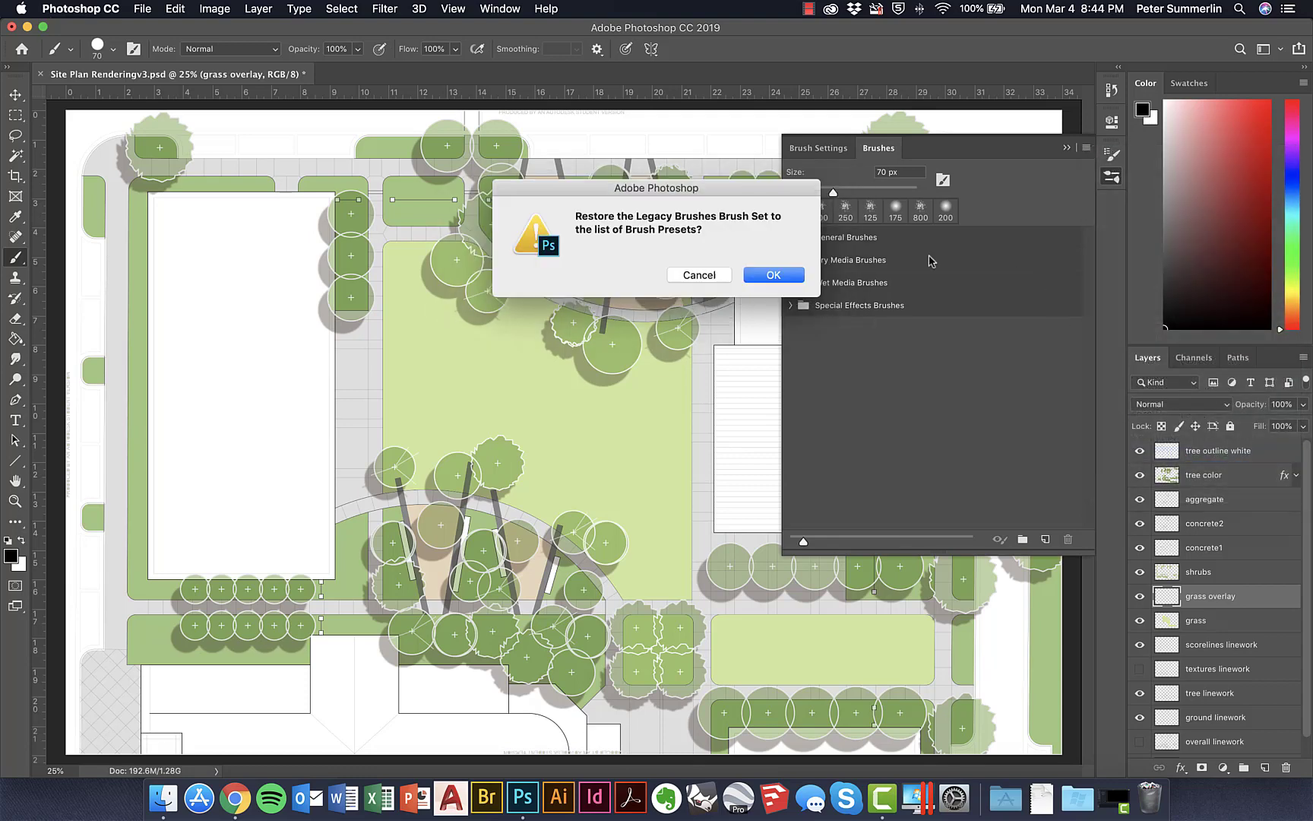
click(773, 275)
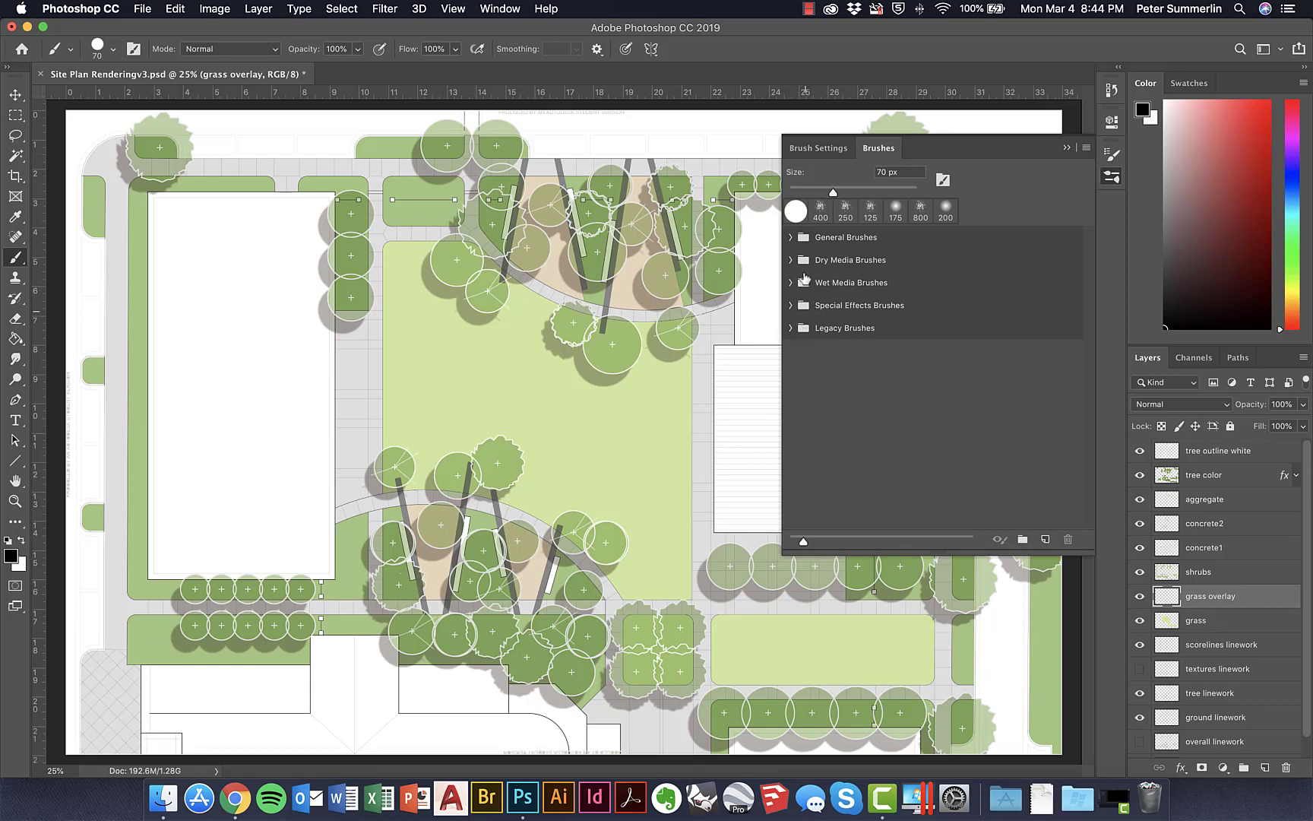
click(791, 329)
scroll(850, 350, down, 3)
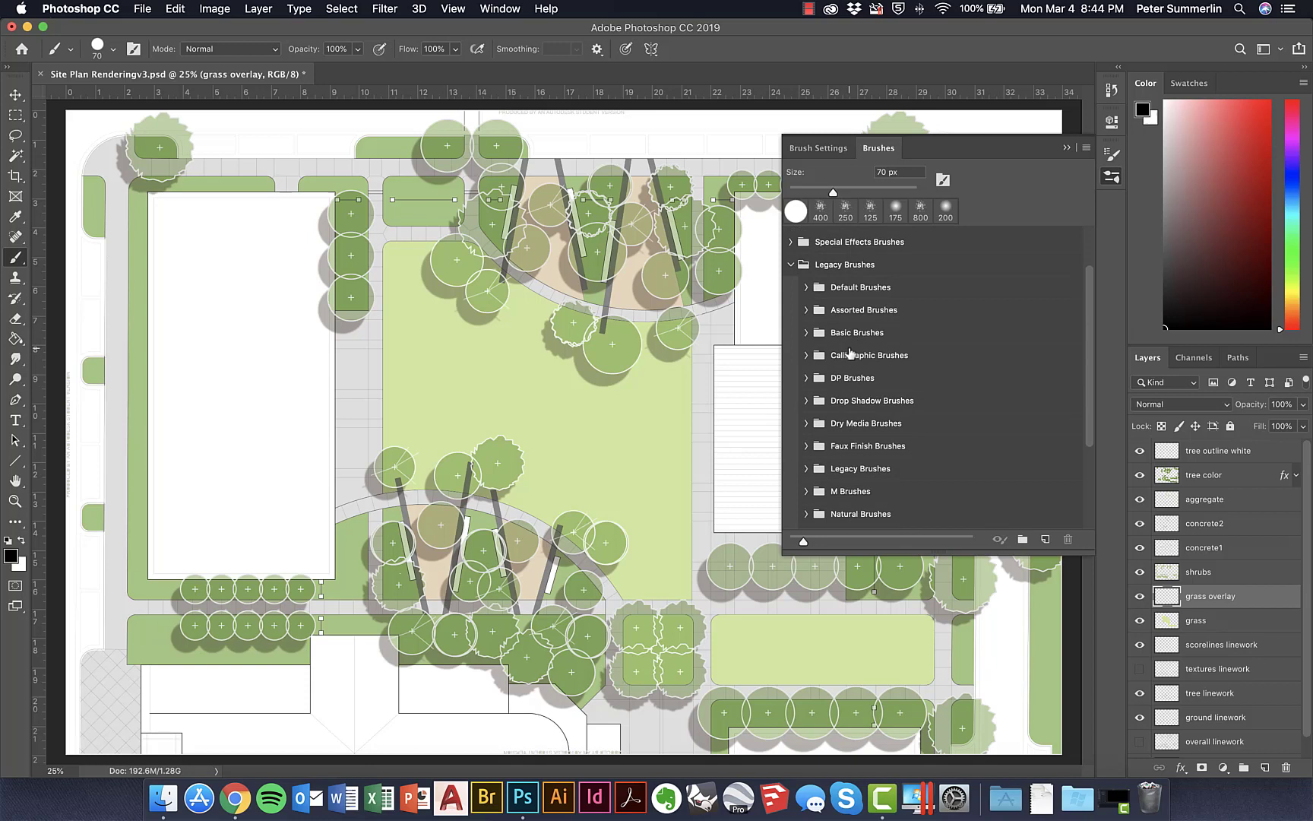
scroll(849, 352, down, 4)
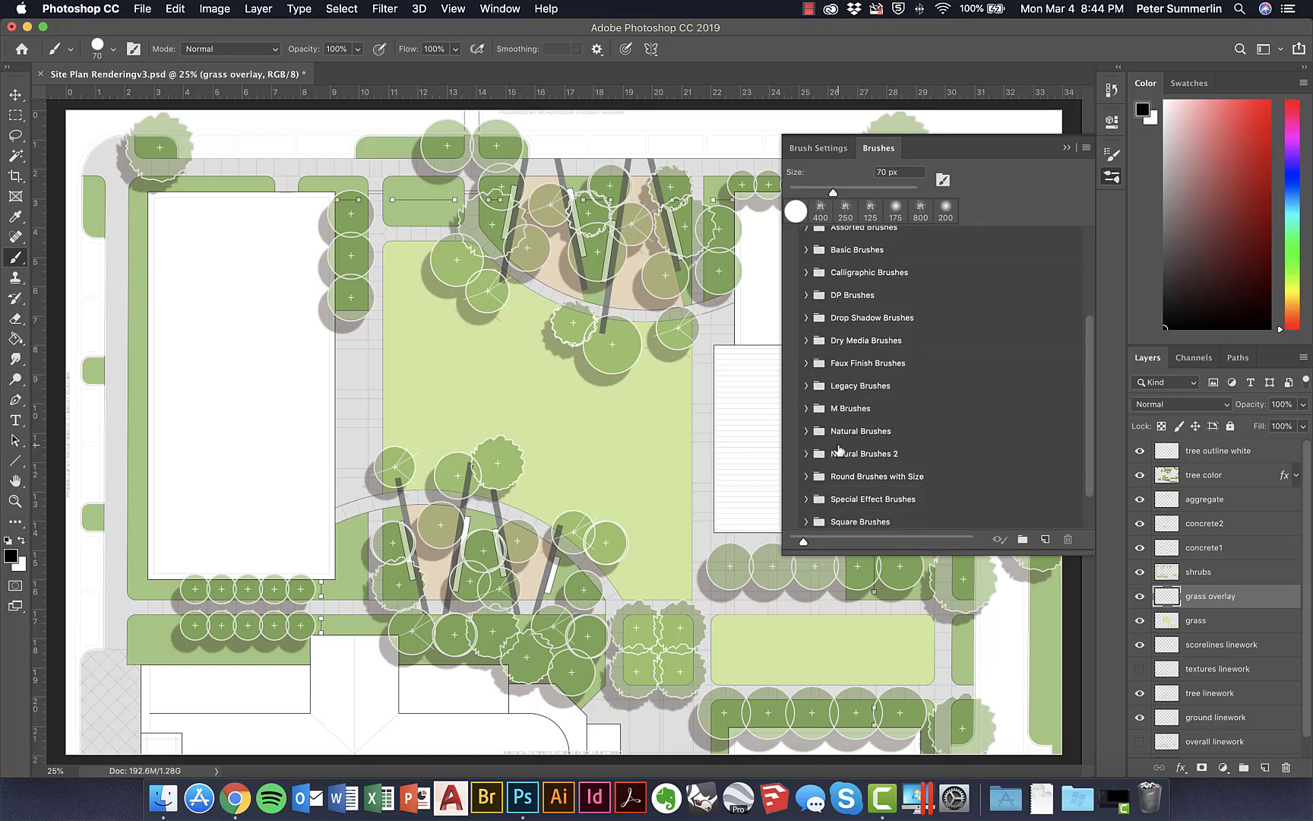
scroll(839, 450, down, 3)
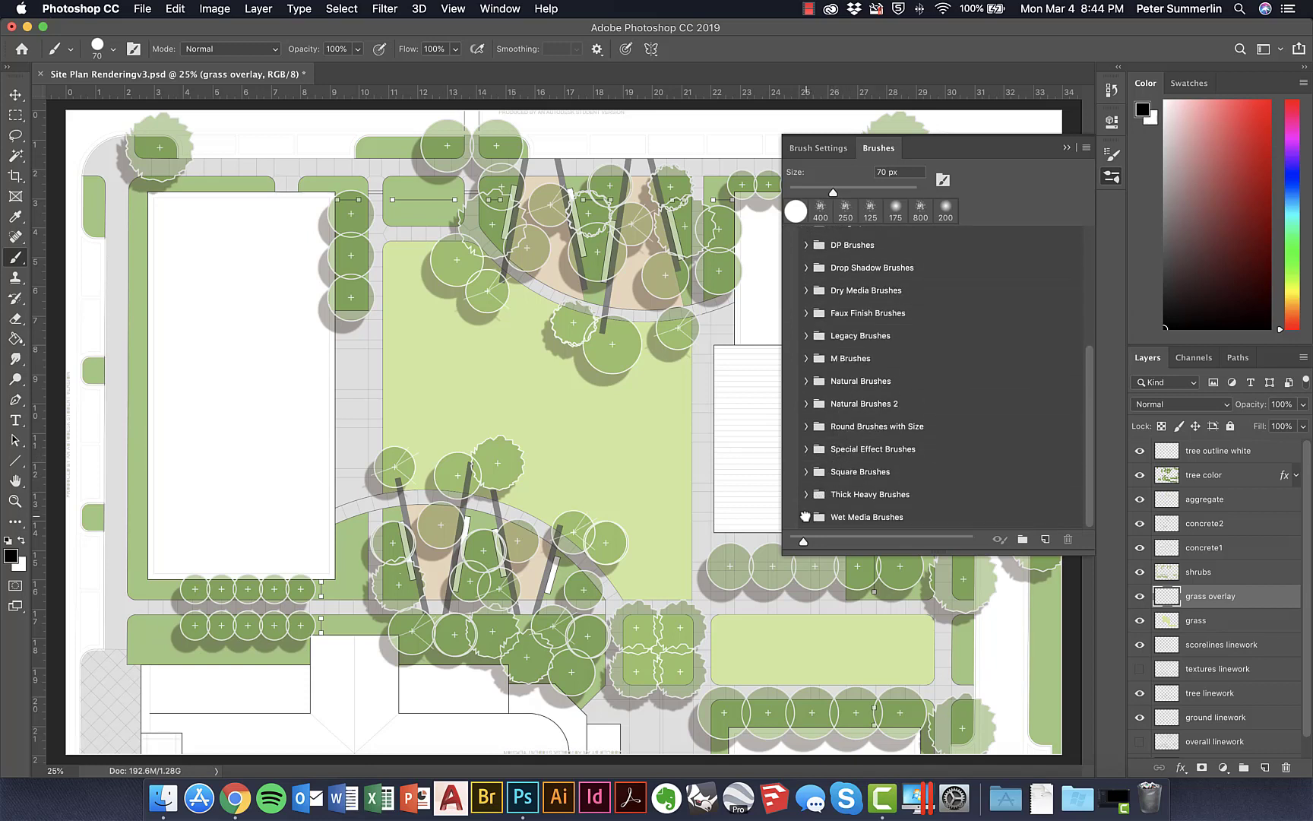
click(804, 516)
scroll(850, 464, down, 8)
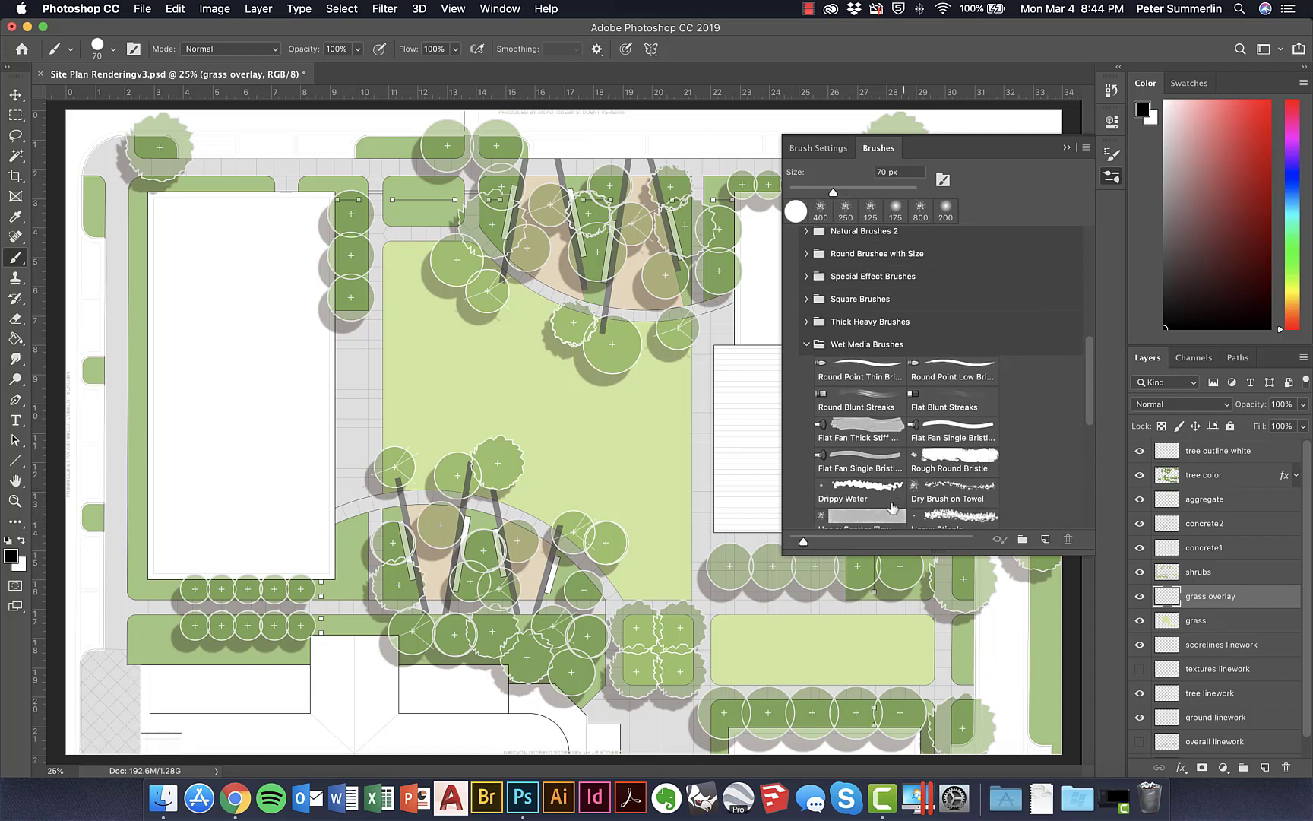
click(867, 501)
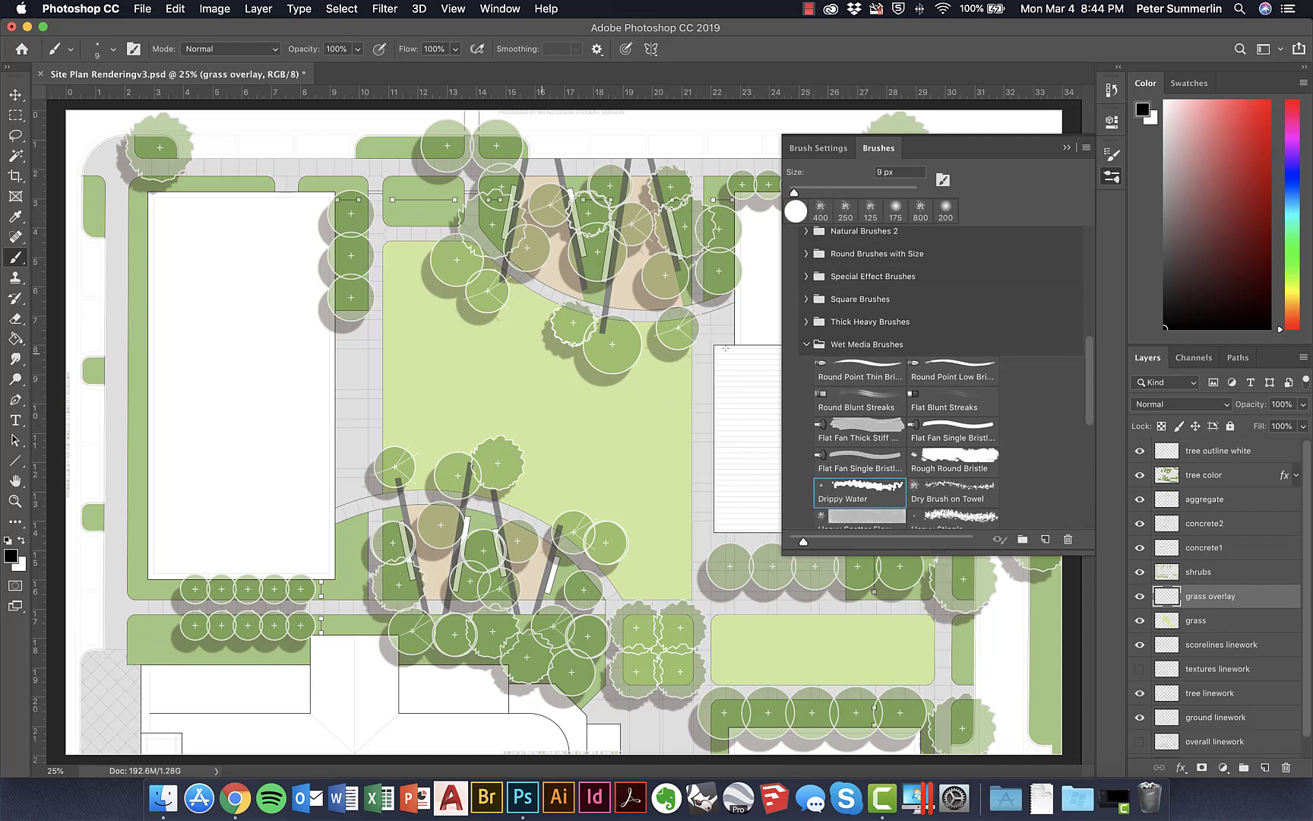
click(1114, 181)
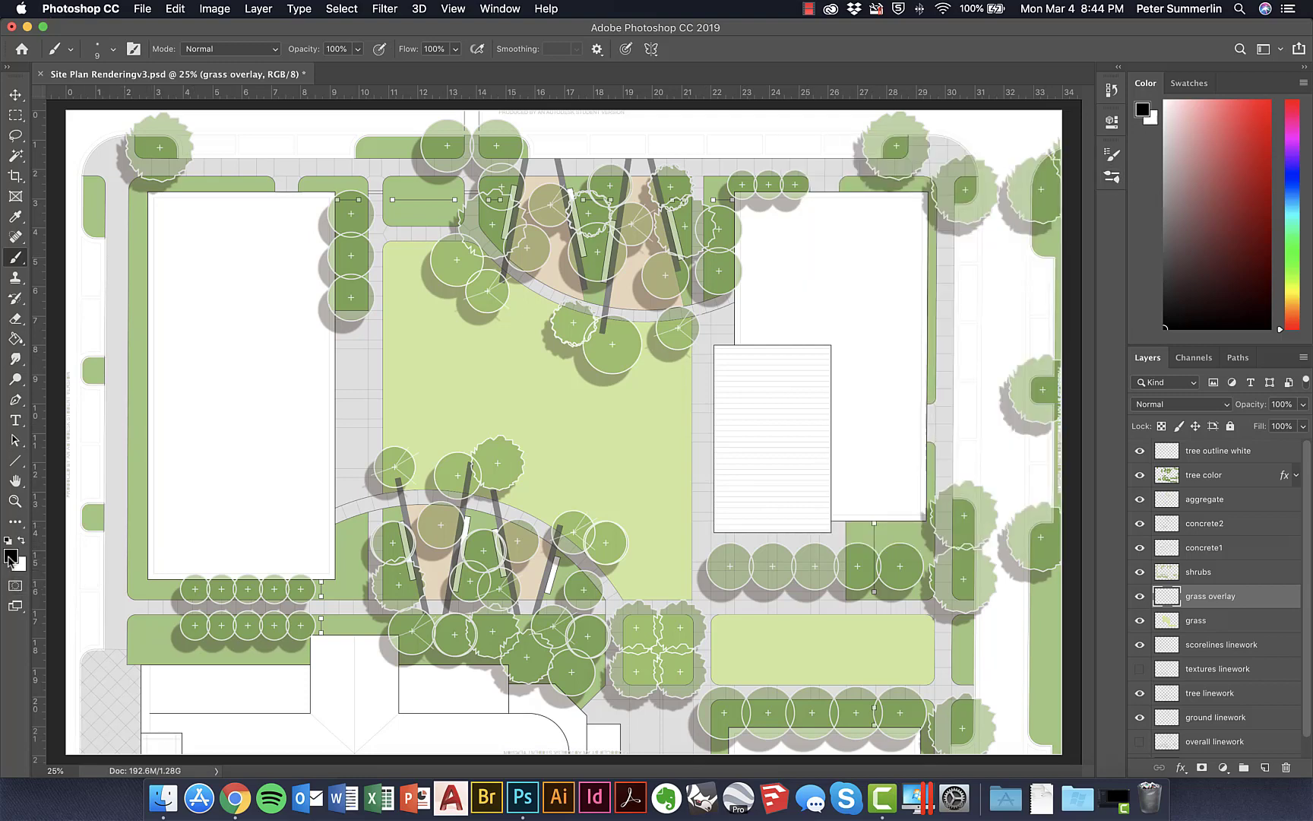
Sample the light lawn green cfe99c from the grass as the foreground colour.
click(11, 555)
click(449, 351)
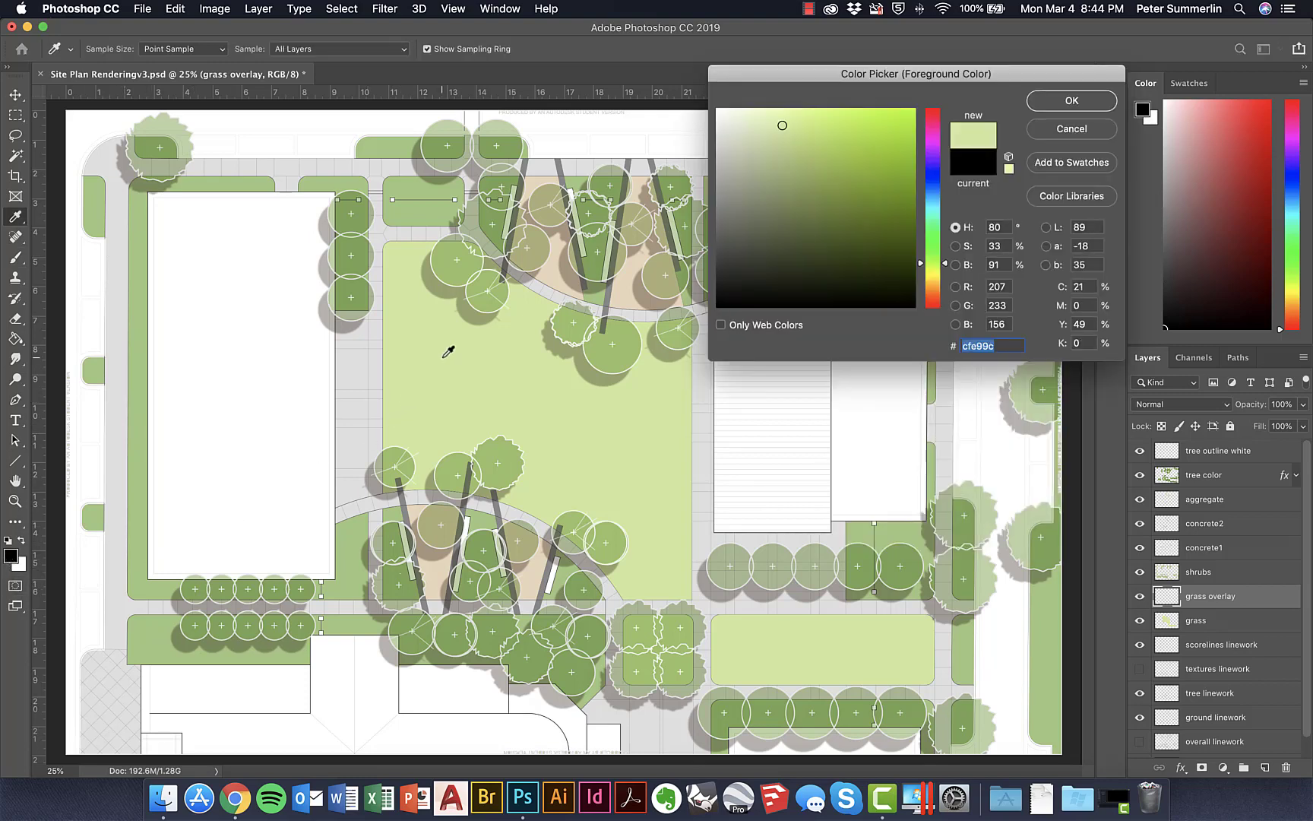
click(1090, 107)
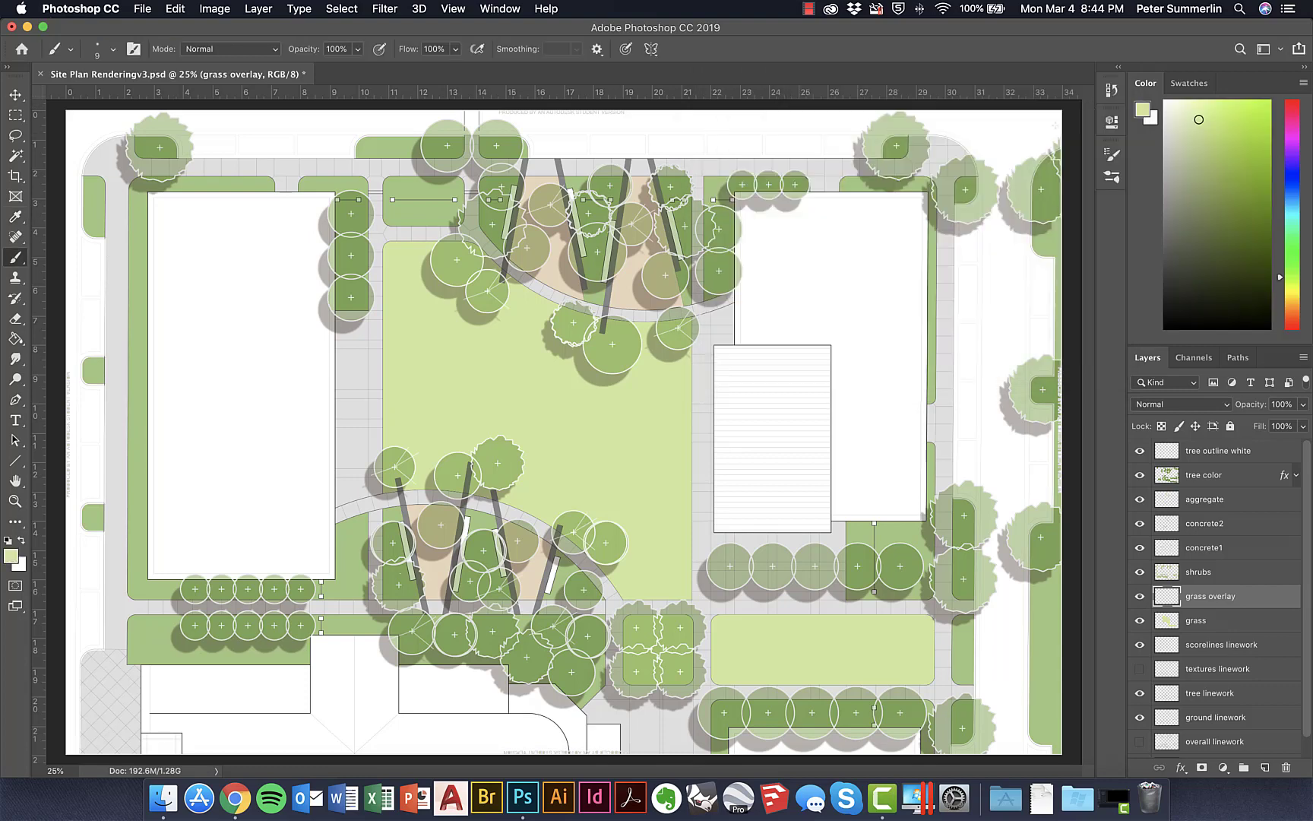
Load the grass areas as a selection, enlarge the brush, and set grass overlay to Multiply.
super+click(1167, 621)
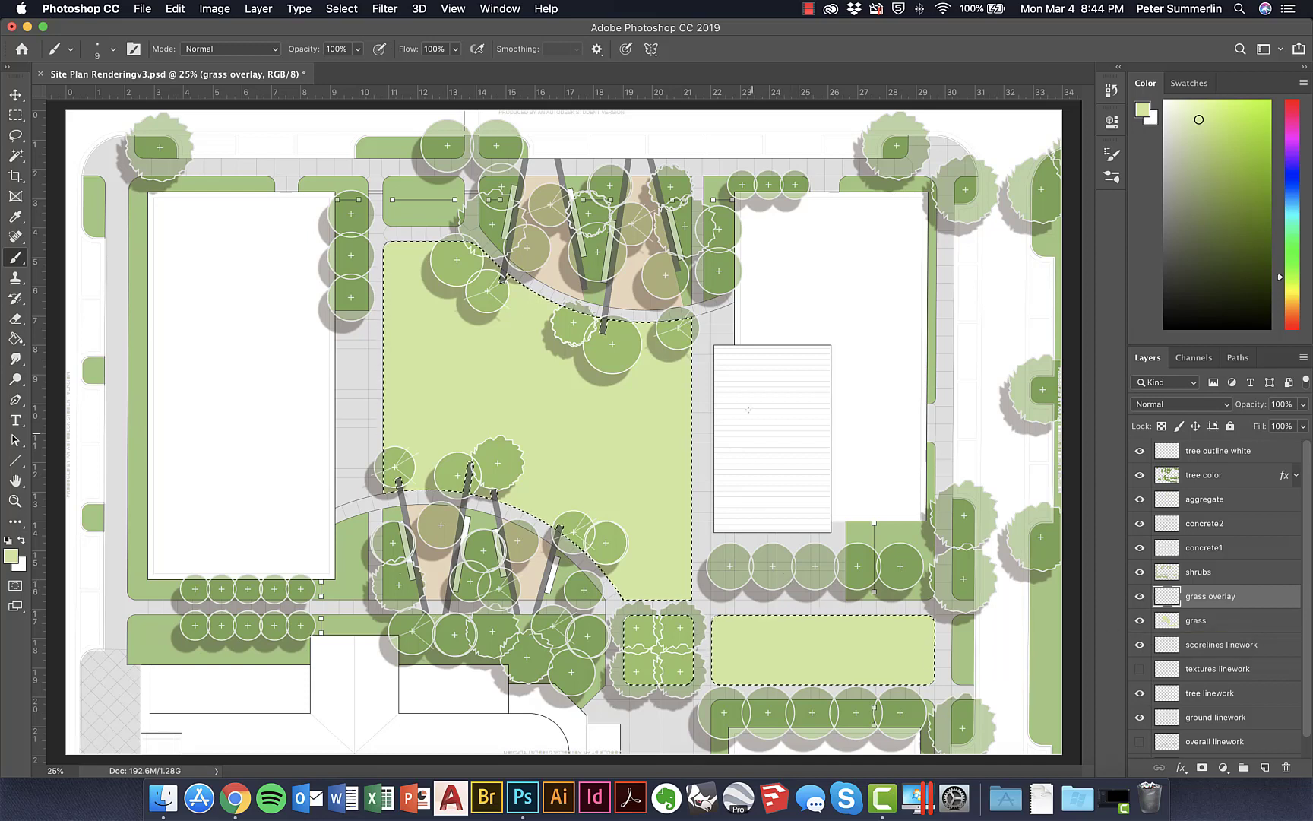
key(])
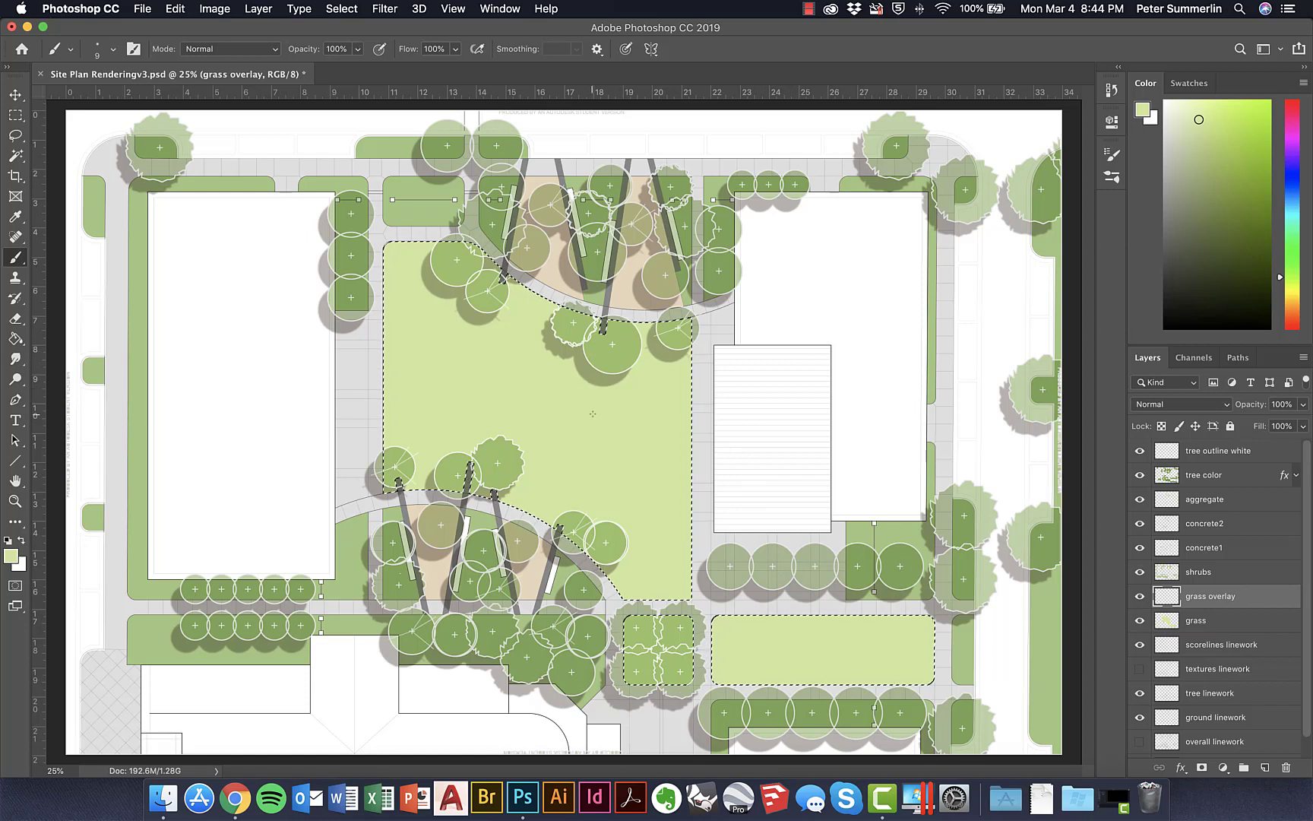
key(bracketright)
key(bracketright)
key(bracketright)
key(bracketright)
key(bracketright)
key(bracketright)
key(bracketright)
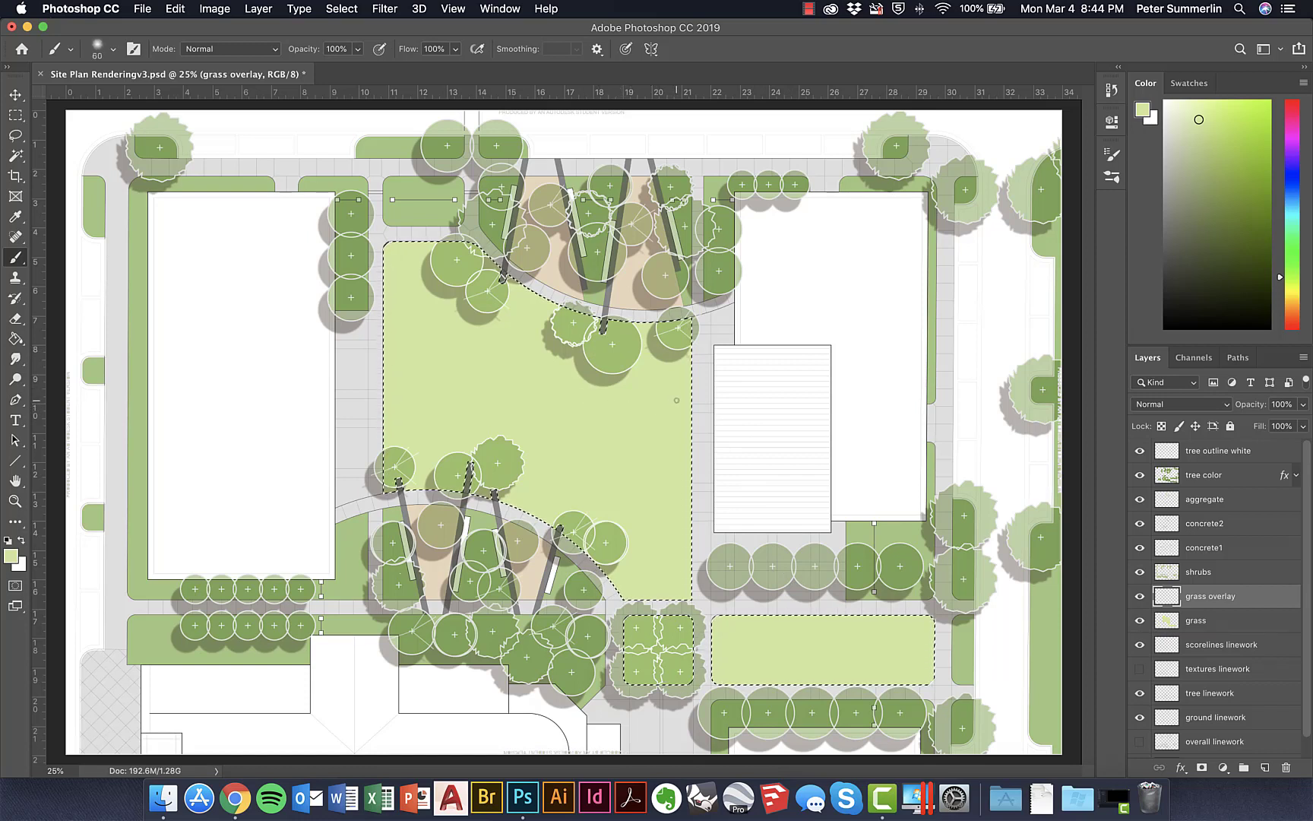
key(bracketright)
key(bracketright)
key(bracketright)
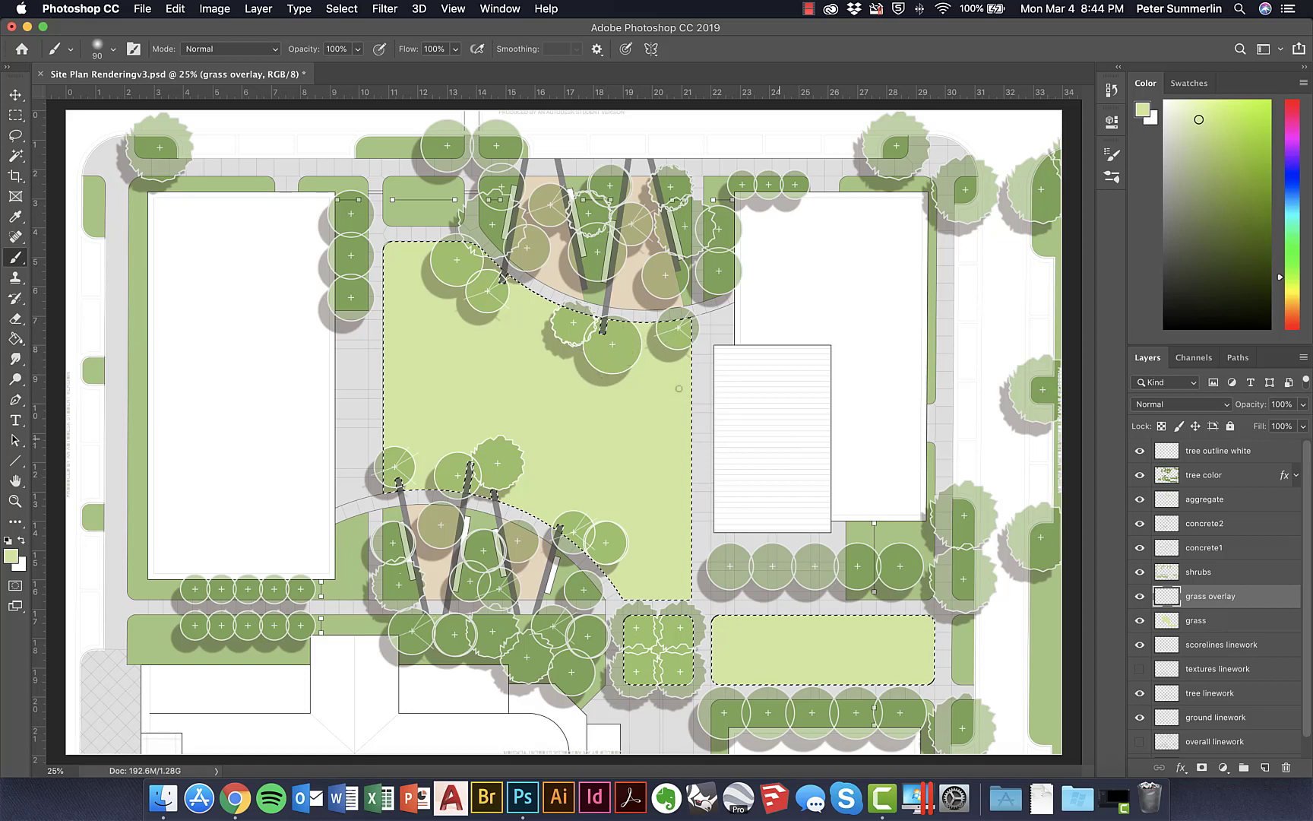
click(1181, 404)
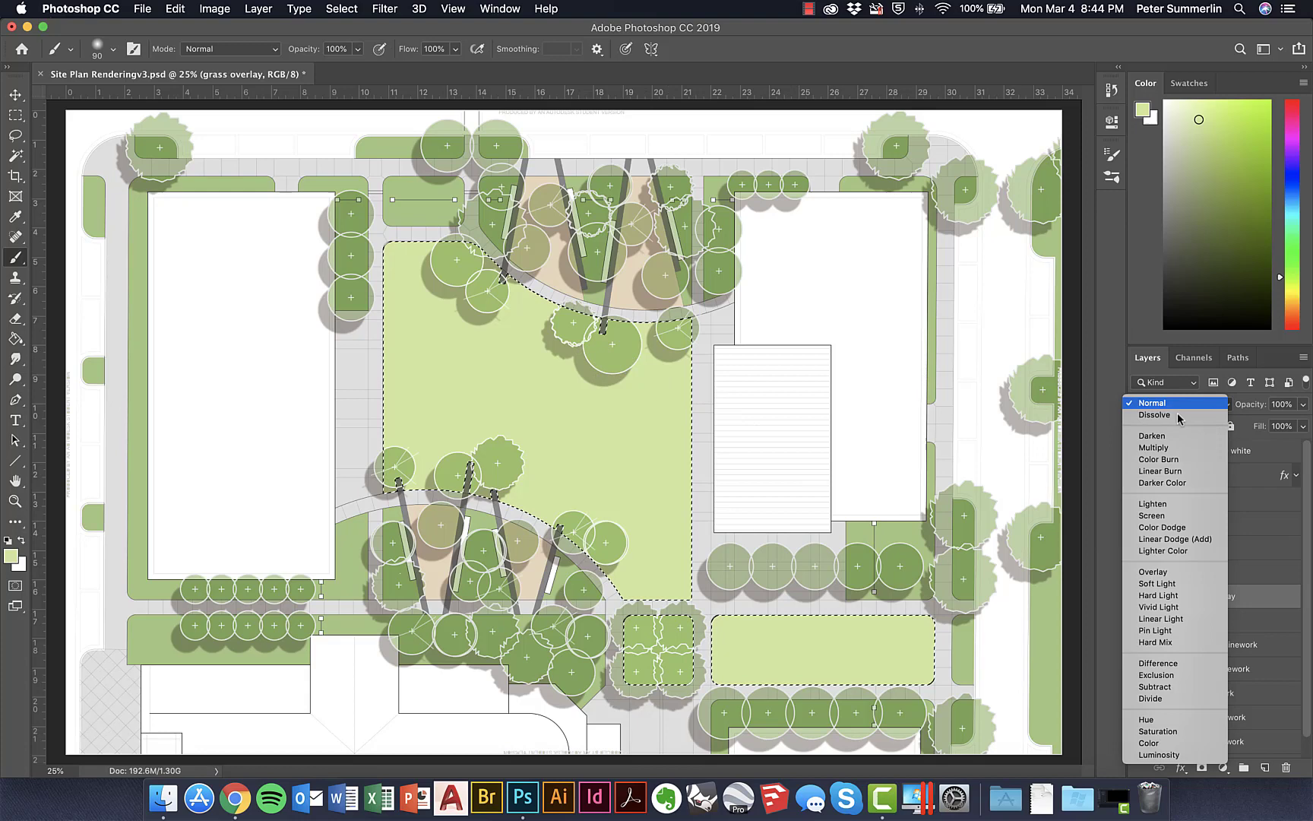
click(1162, 447)
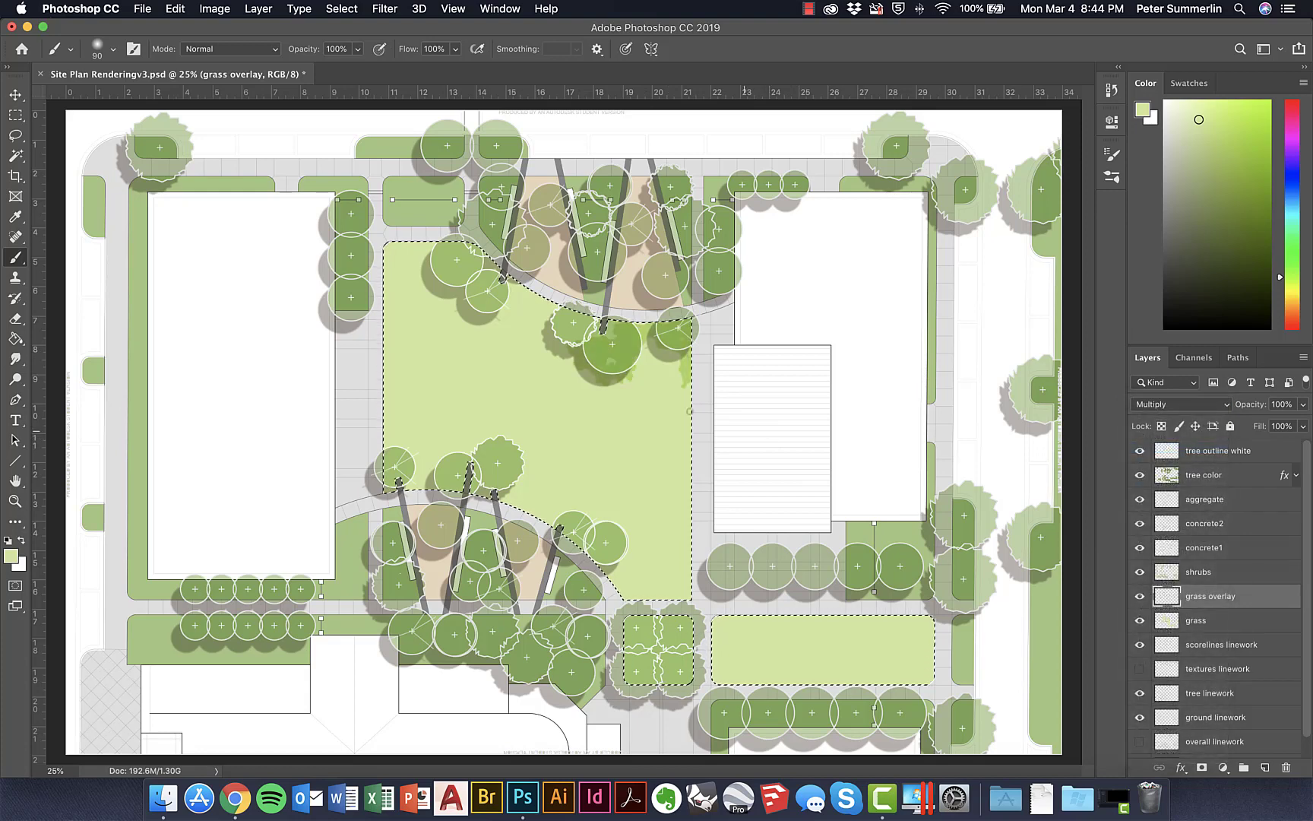
Paint darker green patches along the lawn edges and inside the main lawn with a 125 px brush.
key(bracketright)
key(bracketright)
key(bracketright)
key(bracketright)
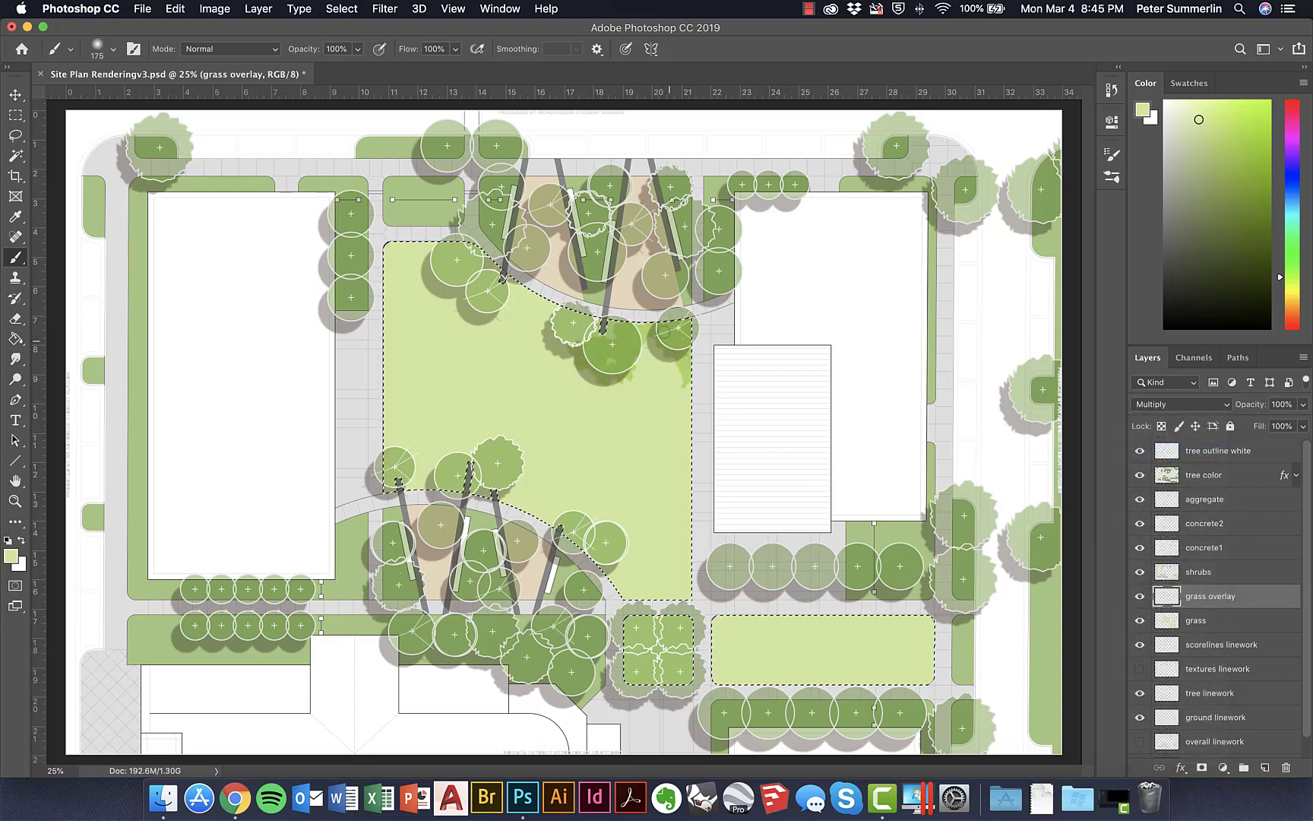
key(bracketleft)
key(bracketleft)
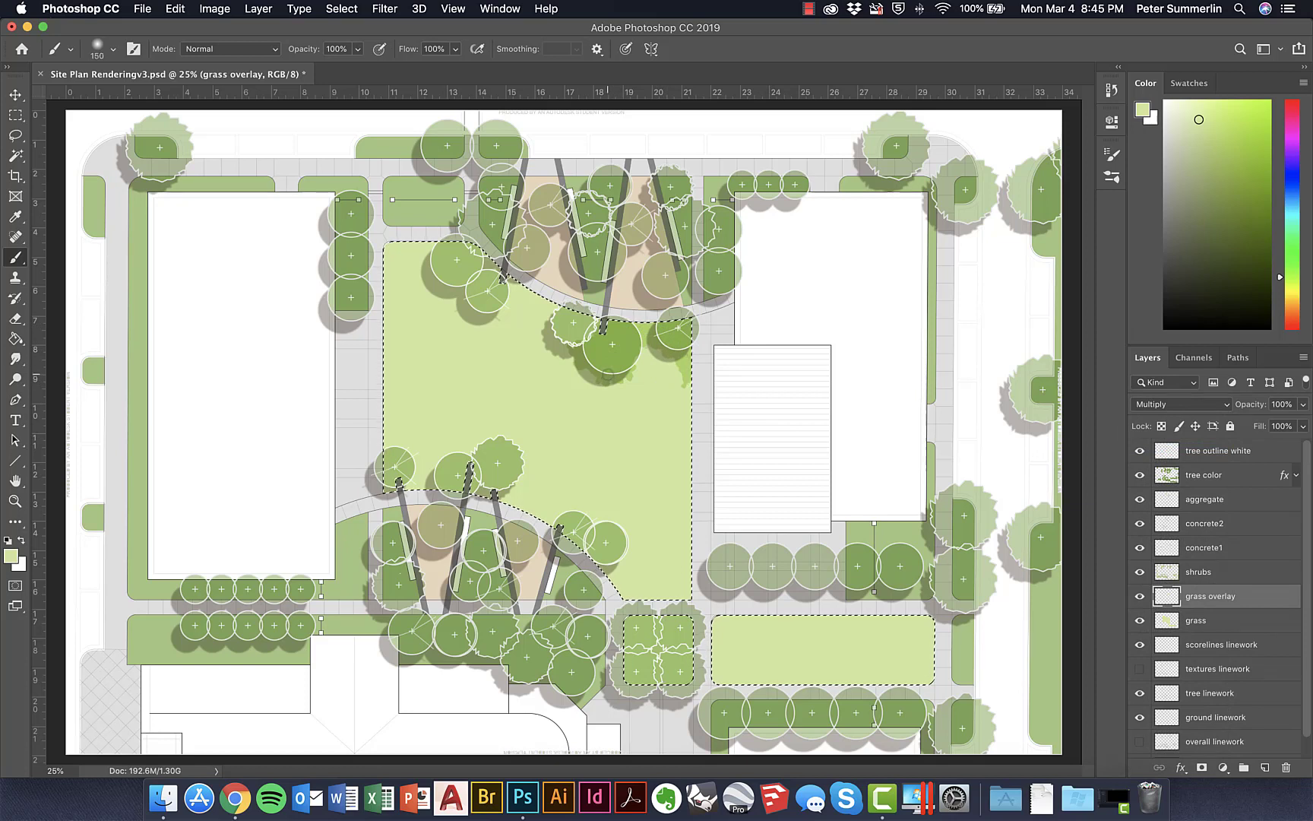
mouse_move(585, 338)
mouse_down()
mouse_move(524, 297)
mouse_move(465, 304)
mouse_move(404, 260)
mouse_move(456, 245)
mouse_move(494, 272)
mouse_up()
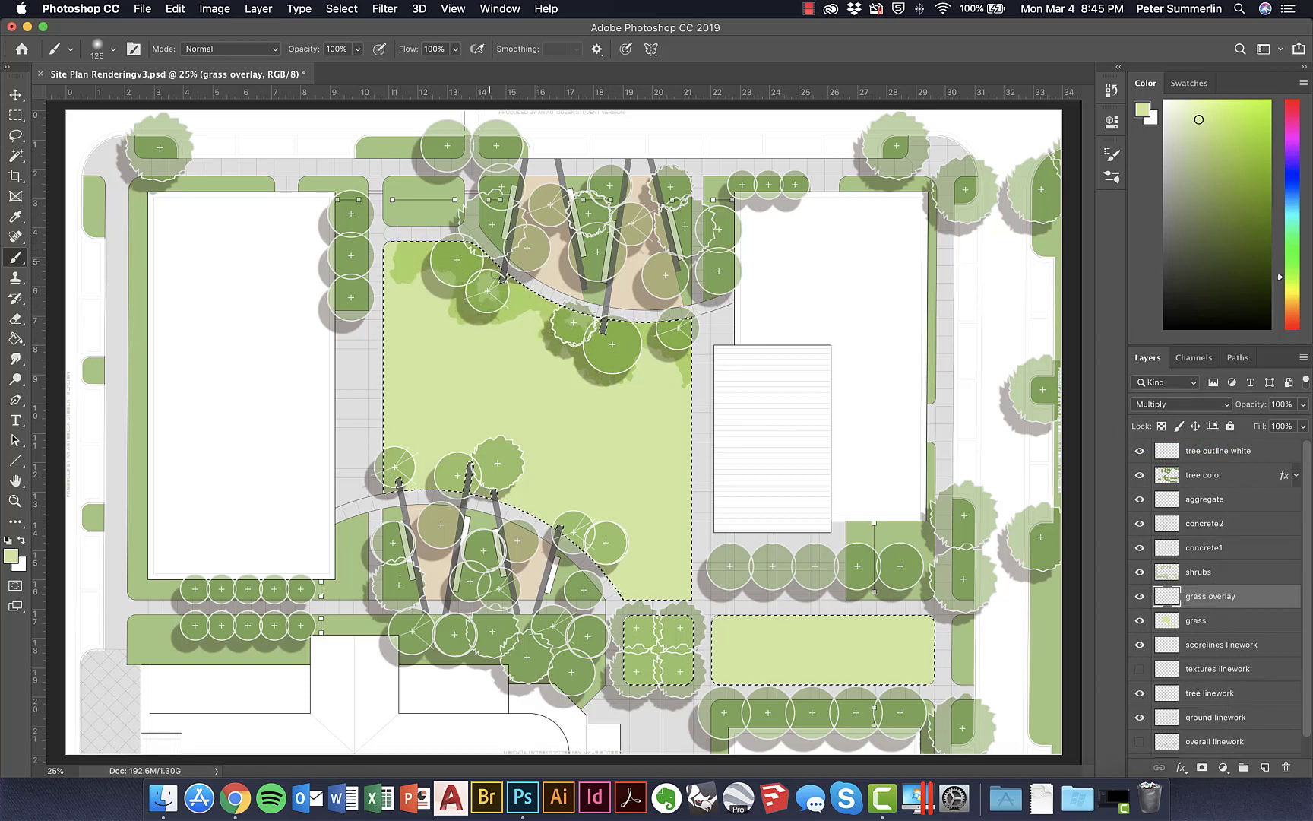
mouse_move(396, 244)
mouse_down()
mouse_move(391, 465)
mouse_move(411, 446)
mouse_move(451, 483)
mouse_move(416, 477)
mouse_move(491, 432)
mouse_move(512, 470)
mouse_move(481, 456)
mouse_move(472, 467)
mouse_move(549, 516)
mouse_move(693, 536)
mouse_move(687, 387)
mouse_move(680, 574)
mouse_move(716, 637)
mouse_move(715, 621)
mouse_move(808, 614)
mouse_move(917, 623)
mouse_move(934, 644)
mouse_move(915, 680)
mouse_move(744, 686)
mouse_move(715, 674)
mouse_move(715, 623)
mouse_move(715, 658)
mouse_move(621, 674)
mouse_move(685, 672)
mouse_up()
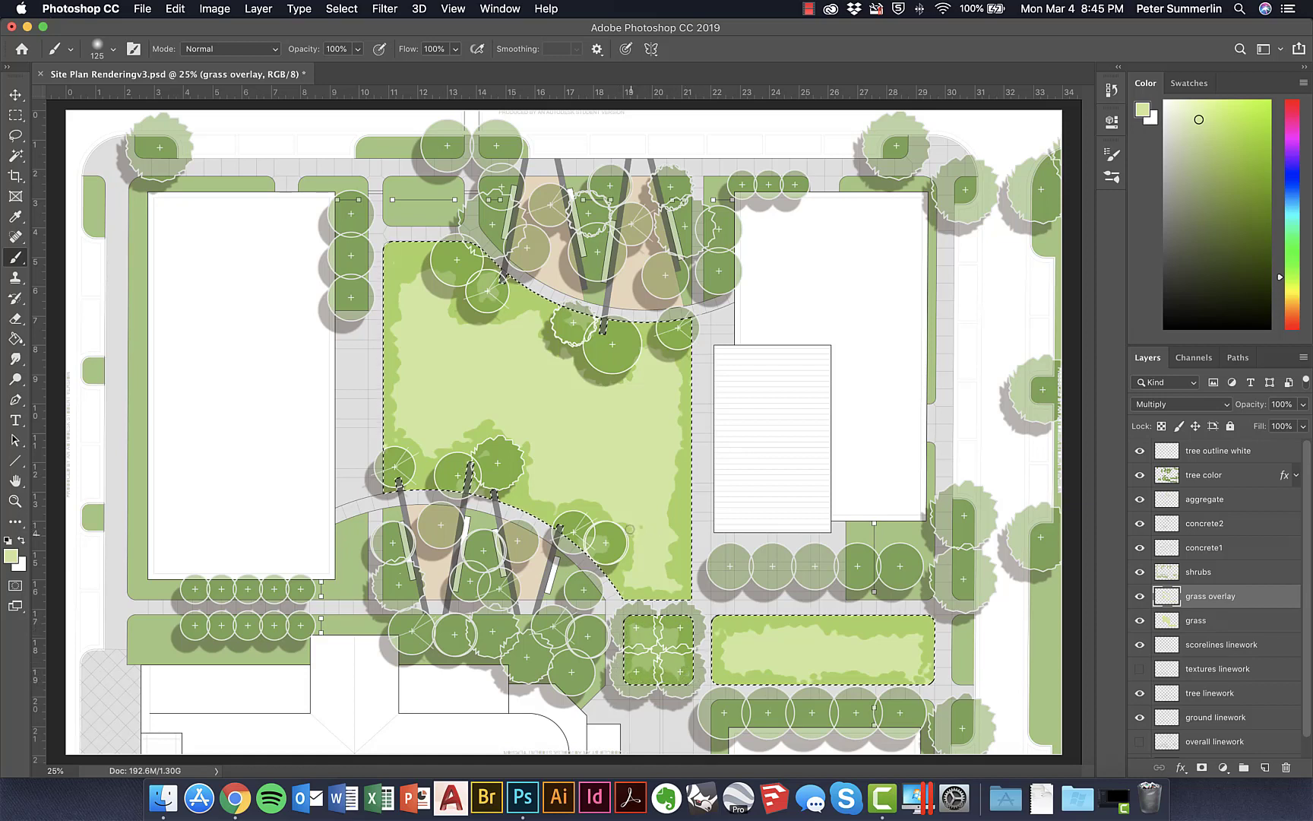
drag(615, 387, 591, 371)
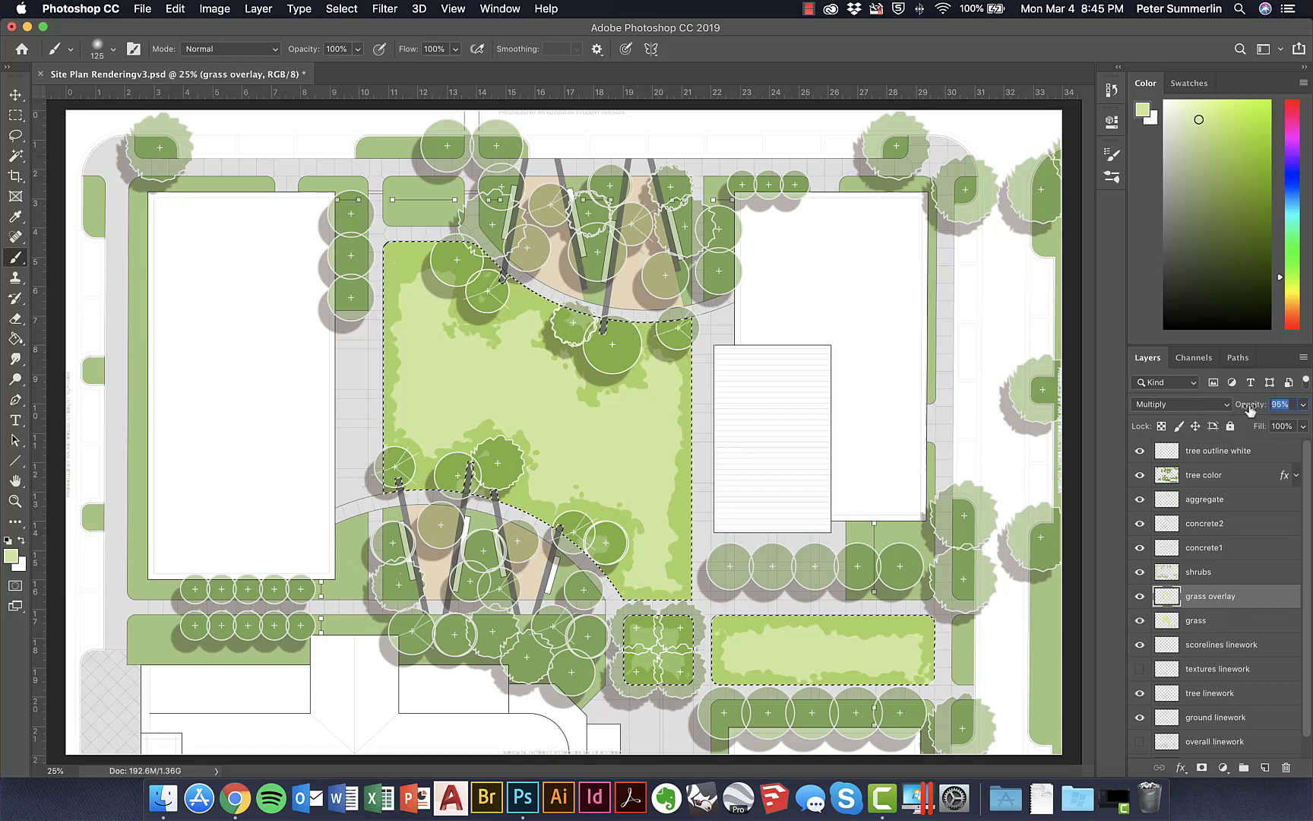
Lower the grass overlay layer's opacity to 25%.
drag(1250, 411, 1199, 407)
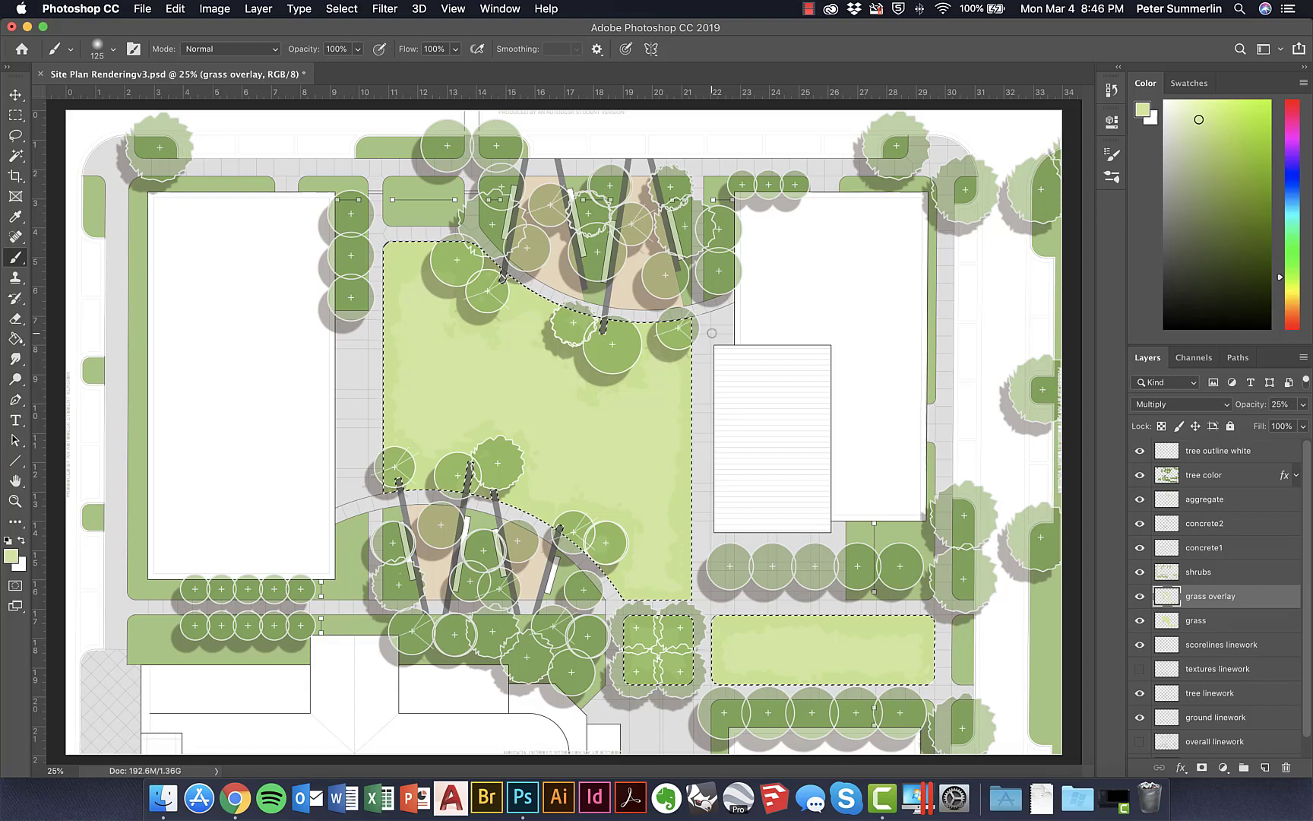
Deselect and add a layer named 'tree color overlay' above the tree color layer.
click(1216, 476)
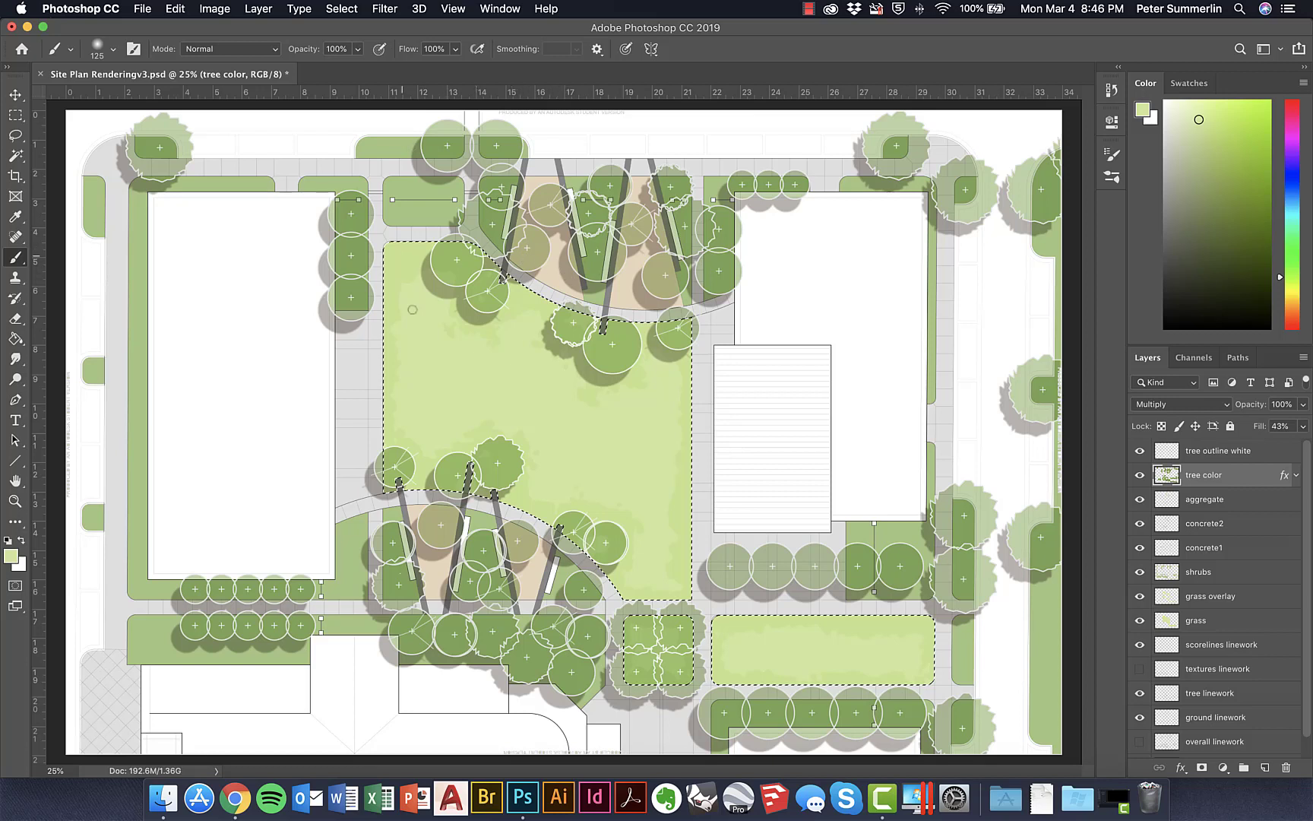
key(super+d)
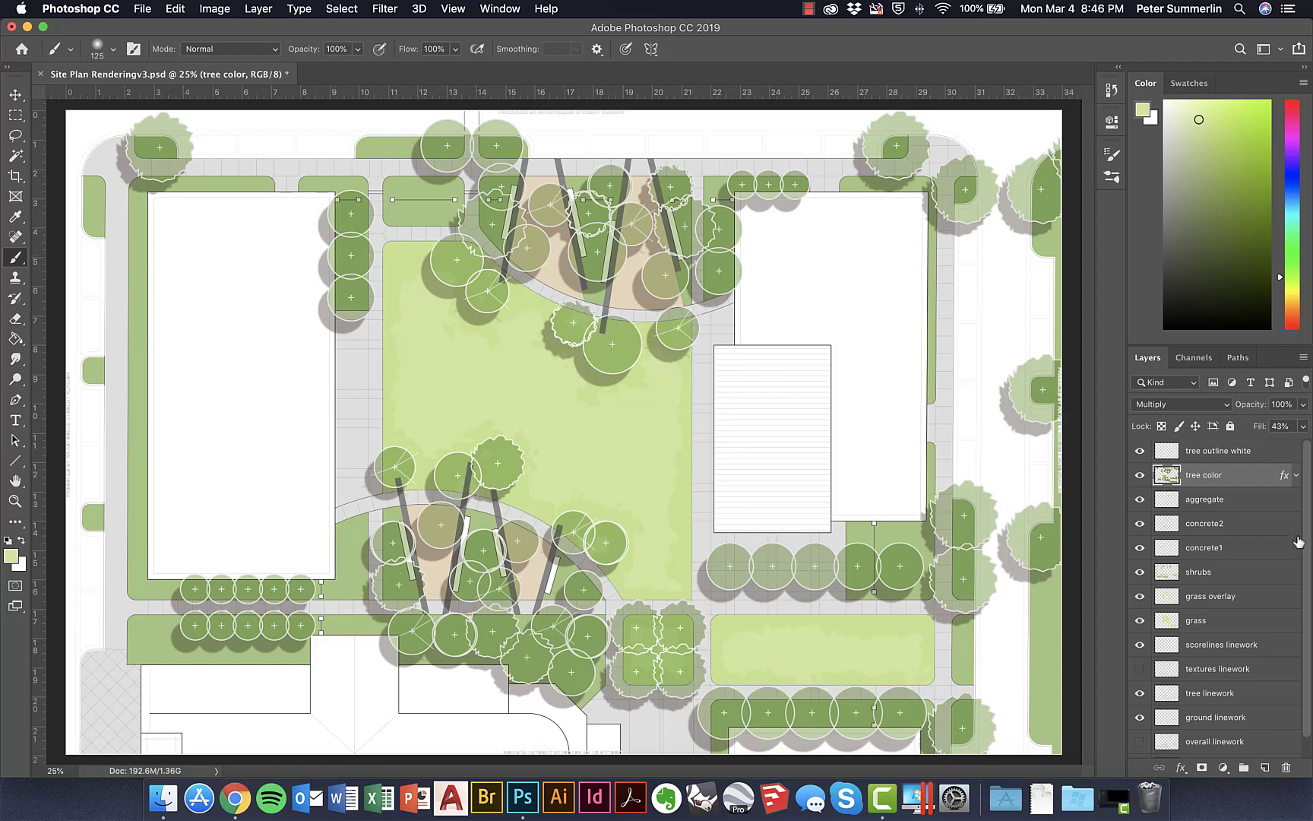
click(1264, 769)
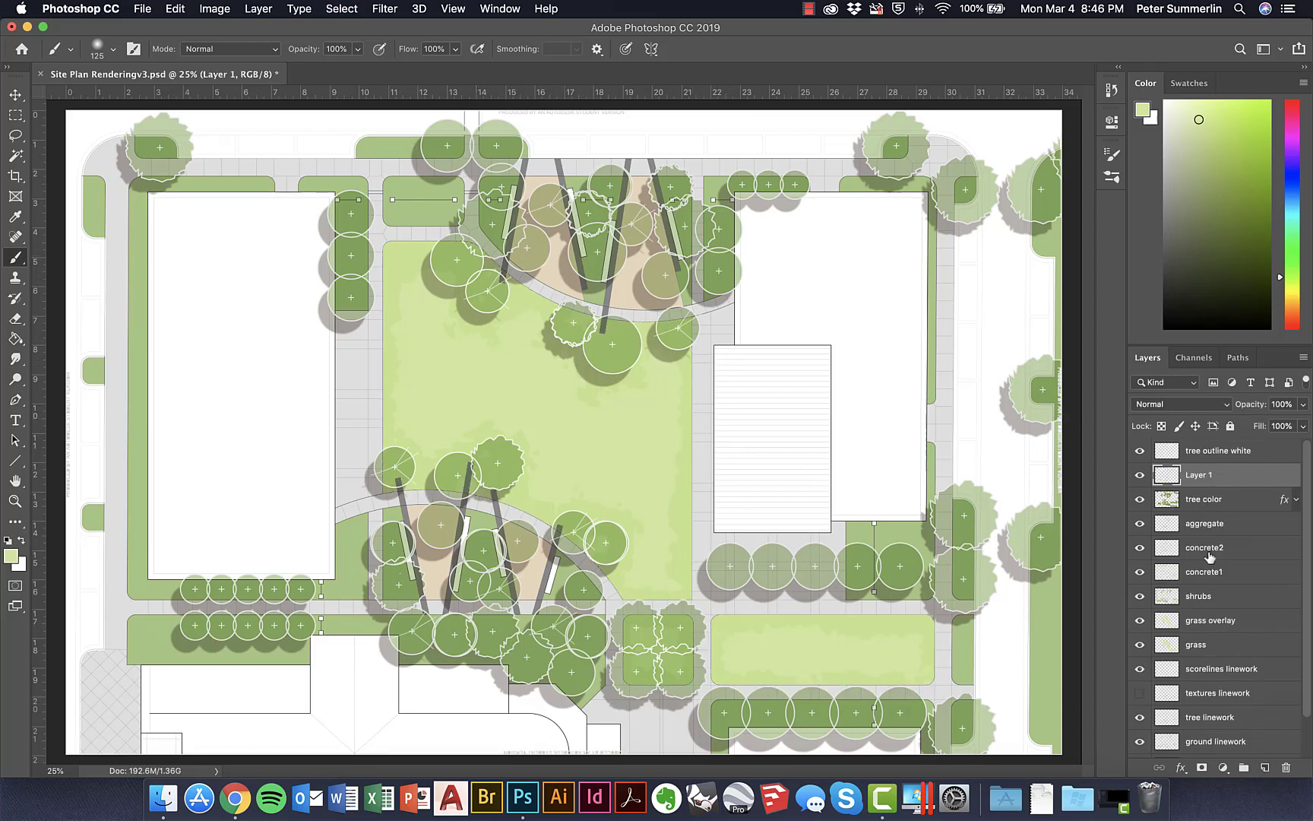
double_click(1194, 474)
text(tre)
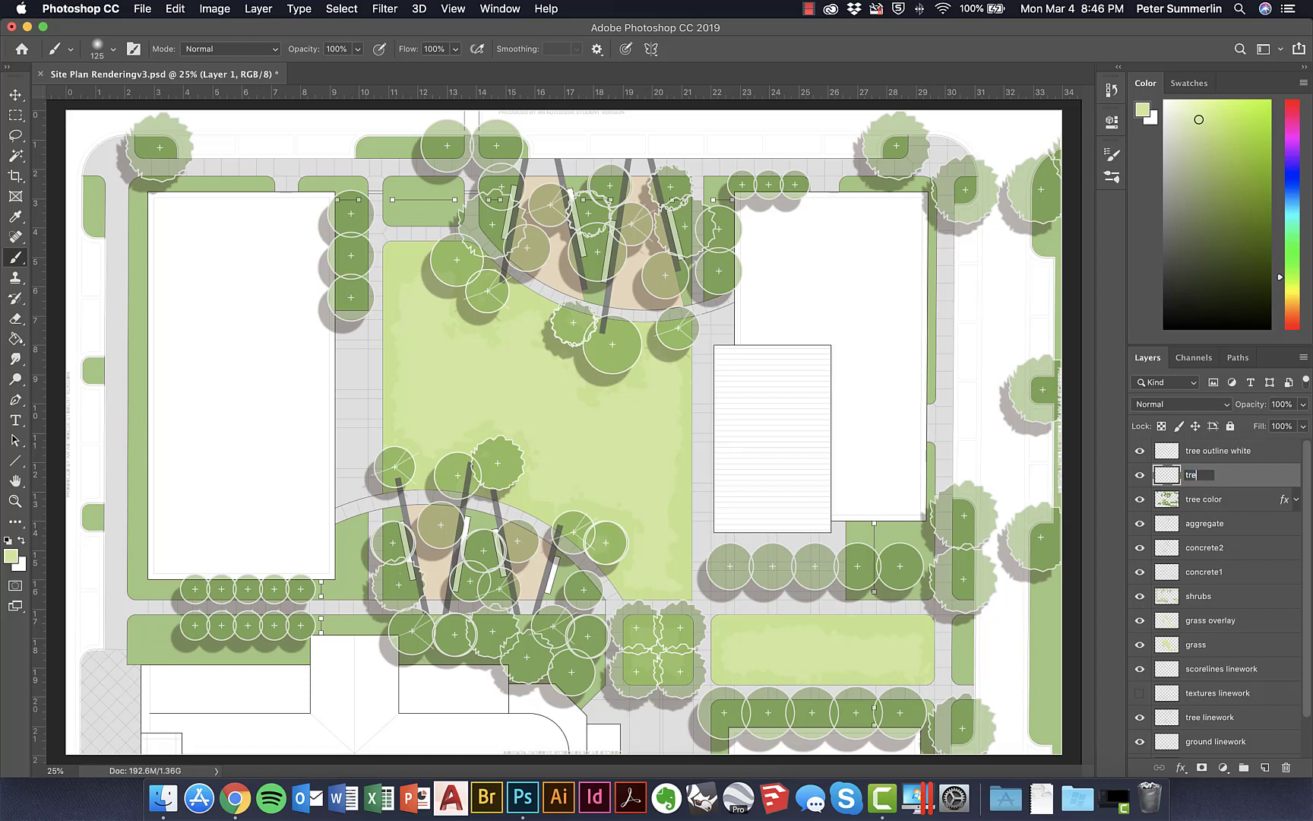
text(e color overlay)
key(Return)
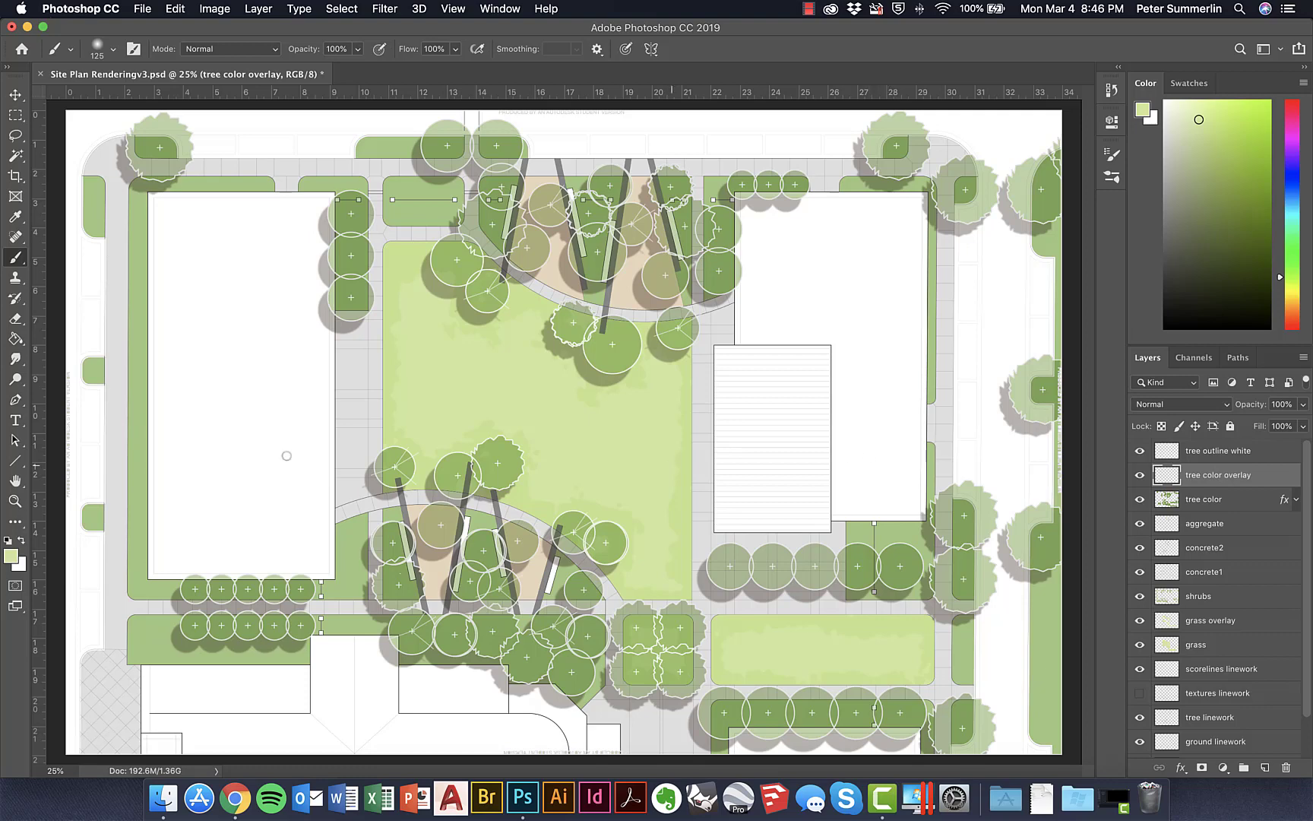
Sample the tree green 91bd5c from the plan as the foreground colour.
click(10, 556)
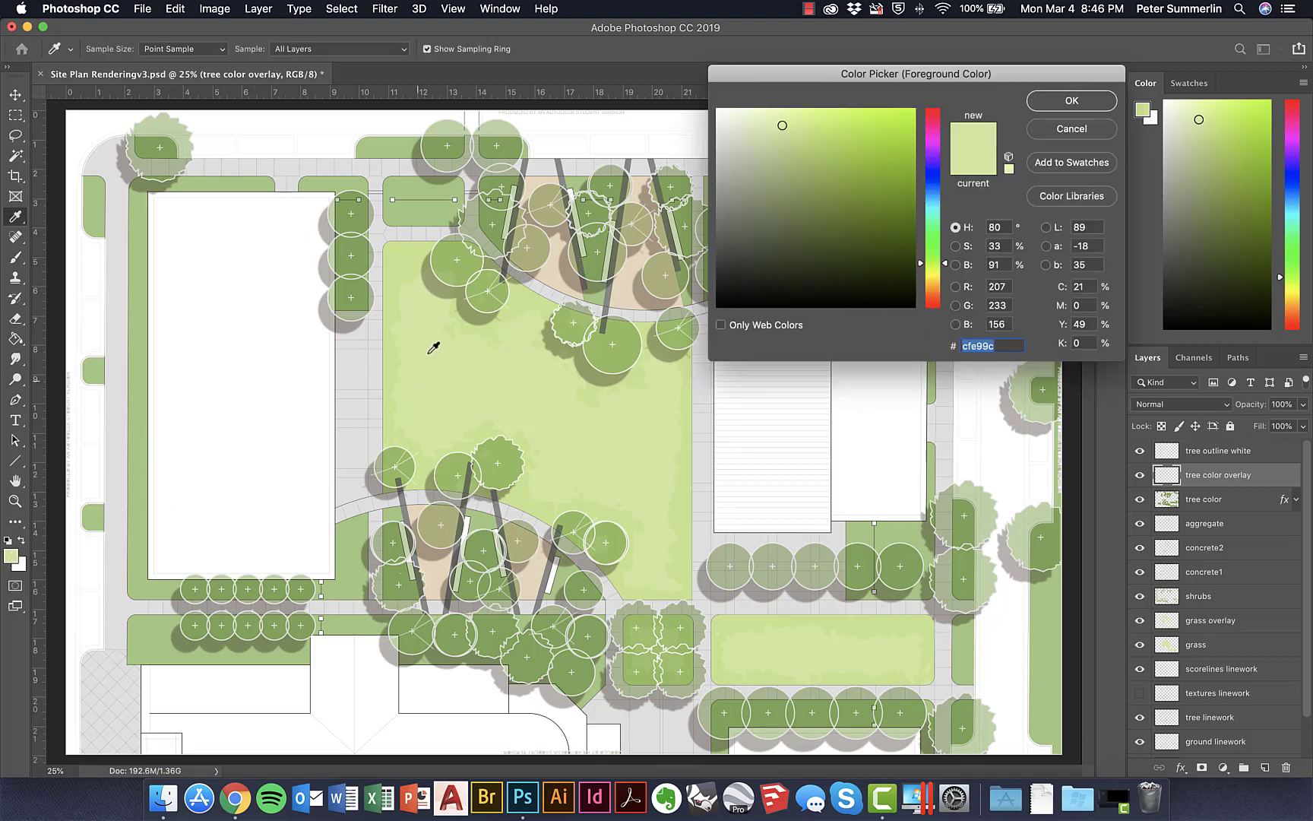
click(453, 247)
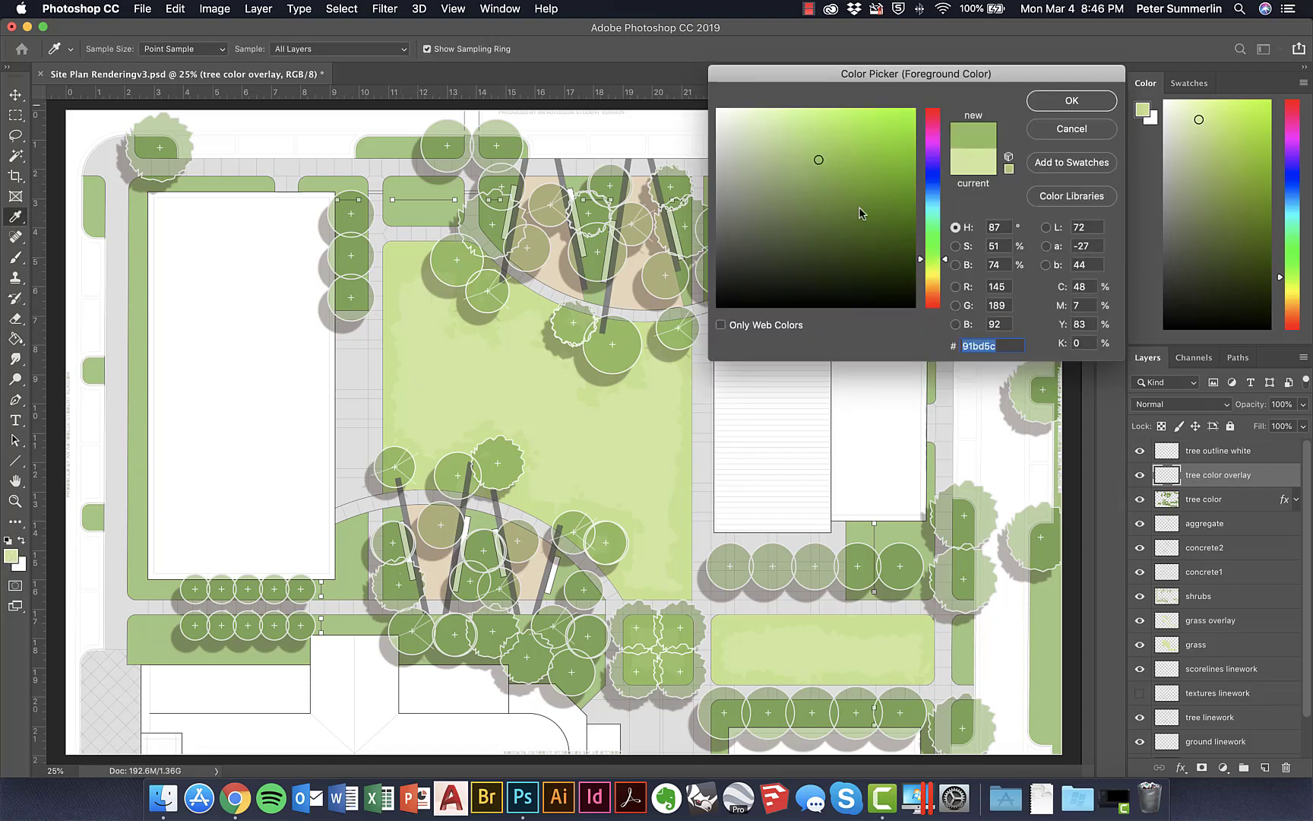
click(1070, 103)
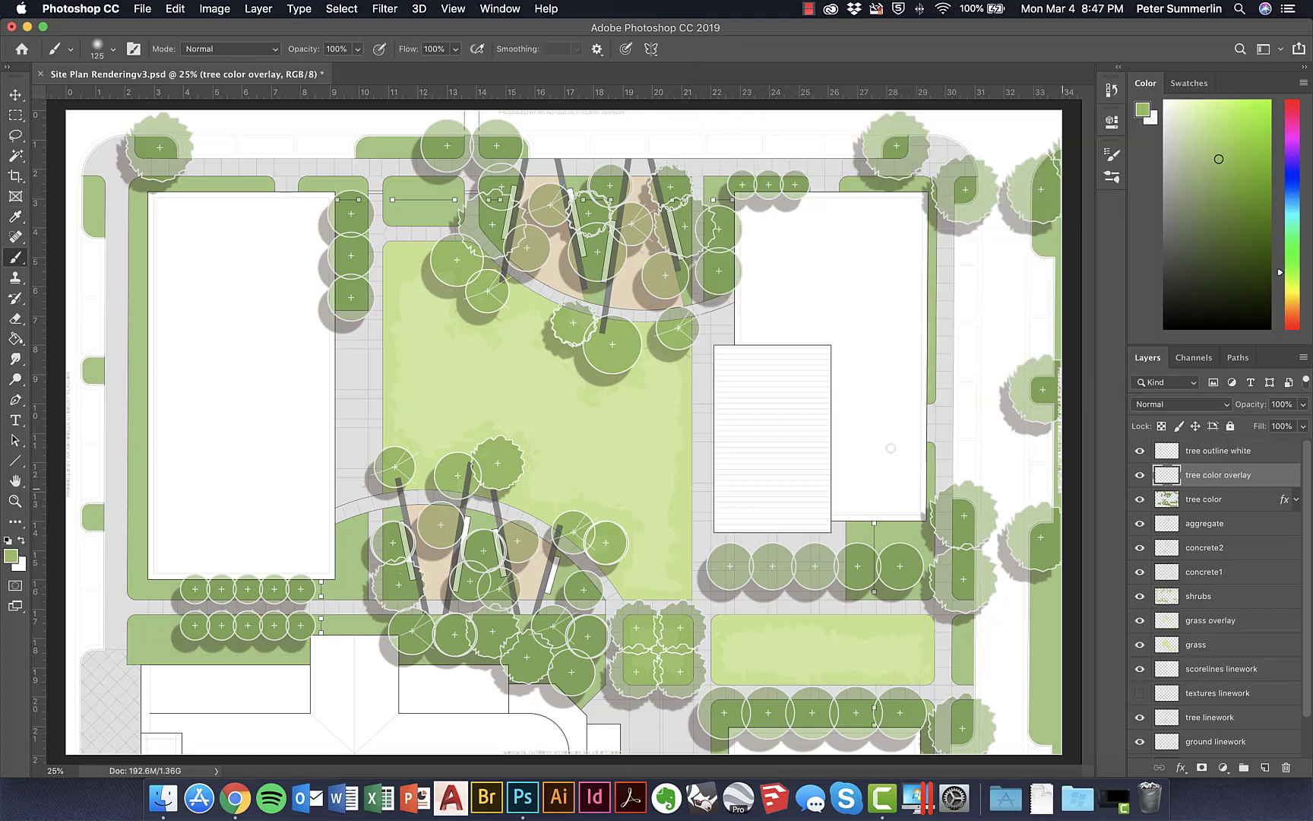
Zoom in, set tree color overlay to Multiply, and shade the large tree's underside with a 60 px brush.
key(super+equal)
key(super+equal)
key(super+equal)
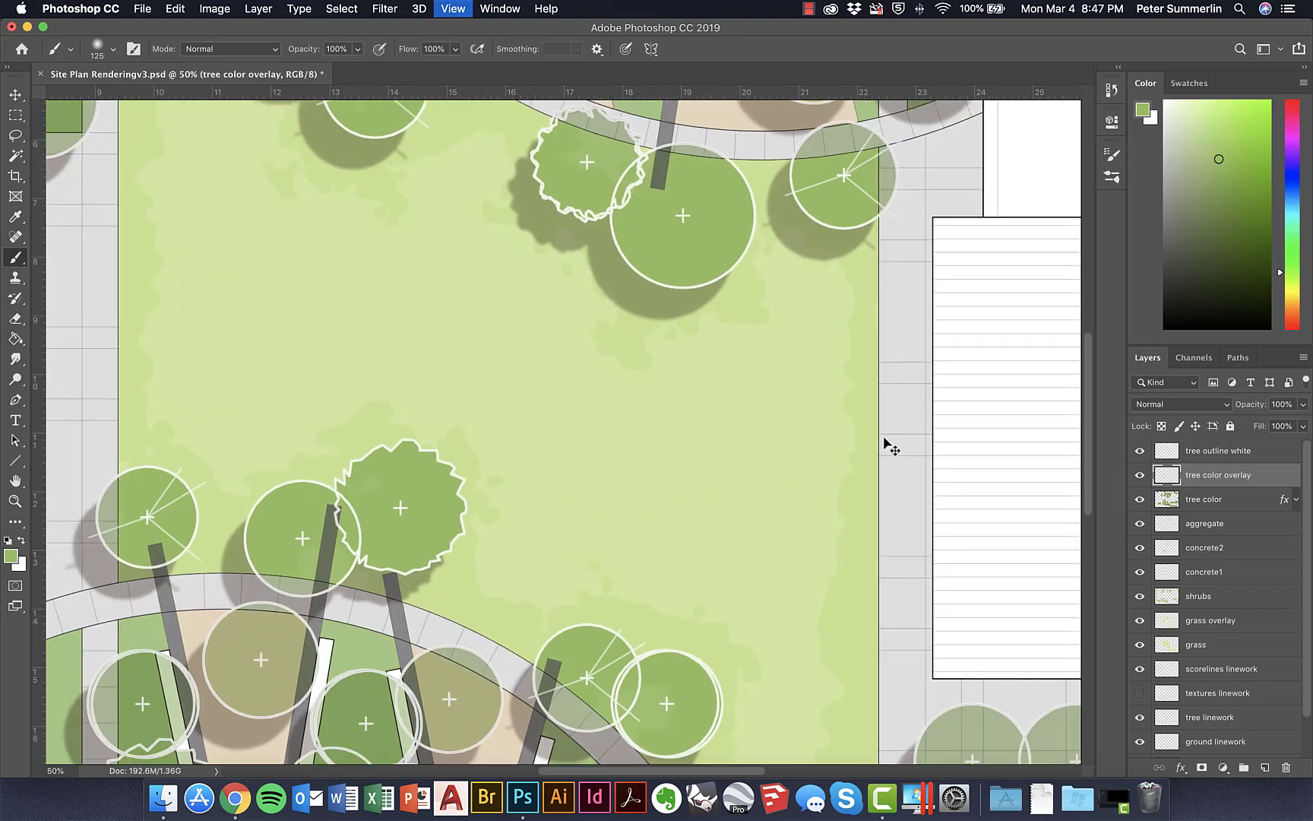
drag(751, 275, 745, 396)
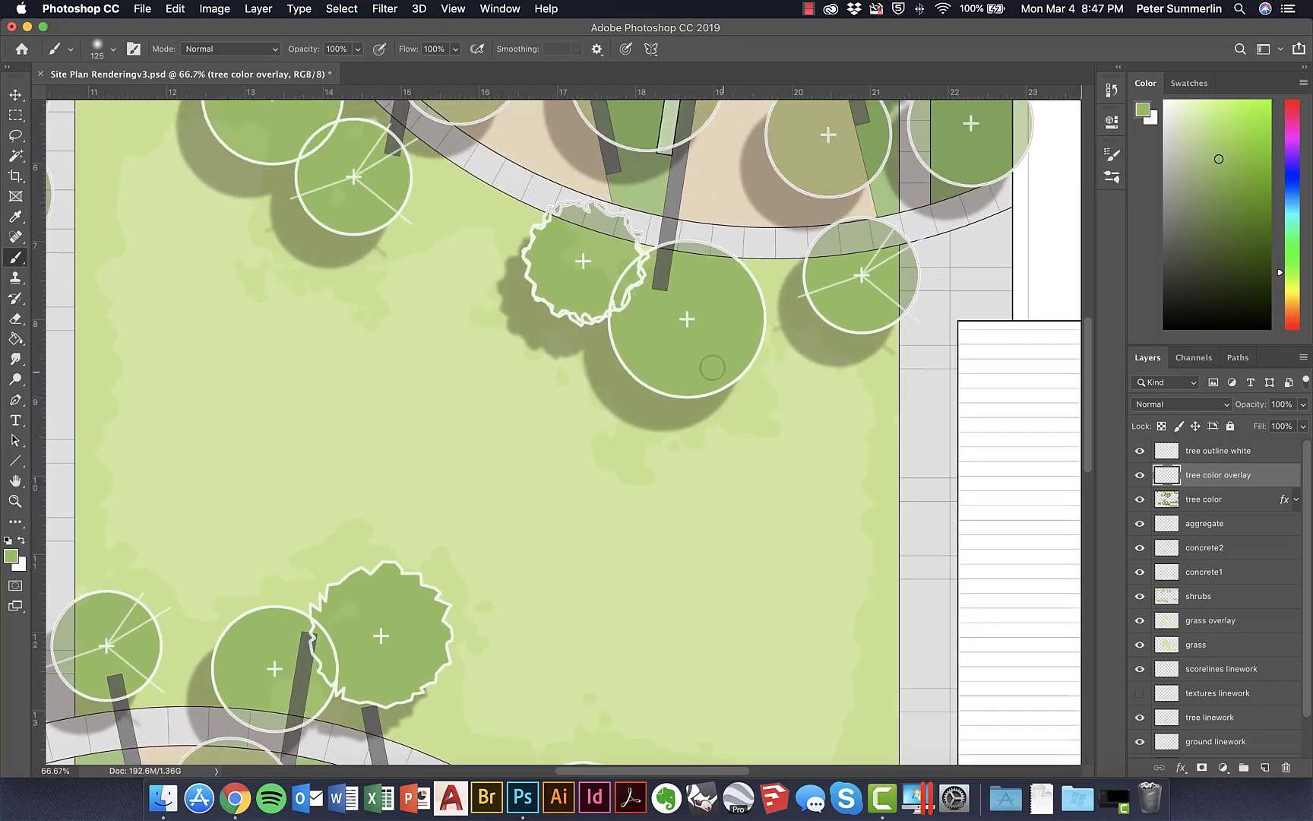
key(bracketleft)
key(bracketleft)
key(bracketleft)
key(bracketleft)
key(bracketleft)
click(1182, 405)
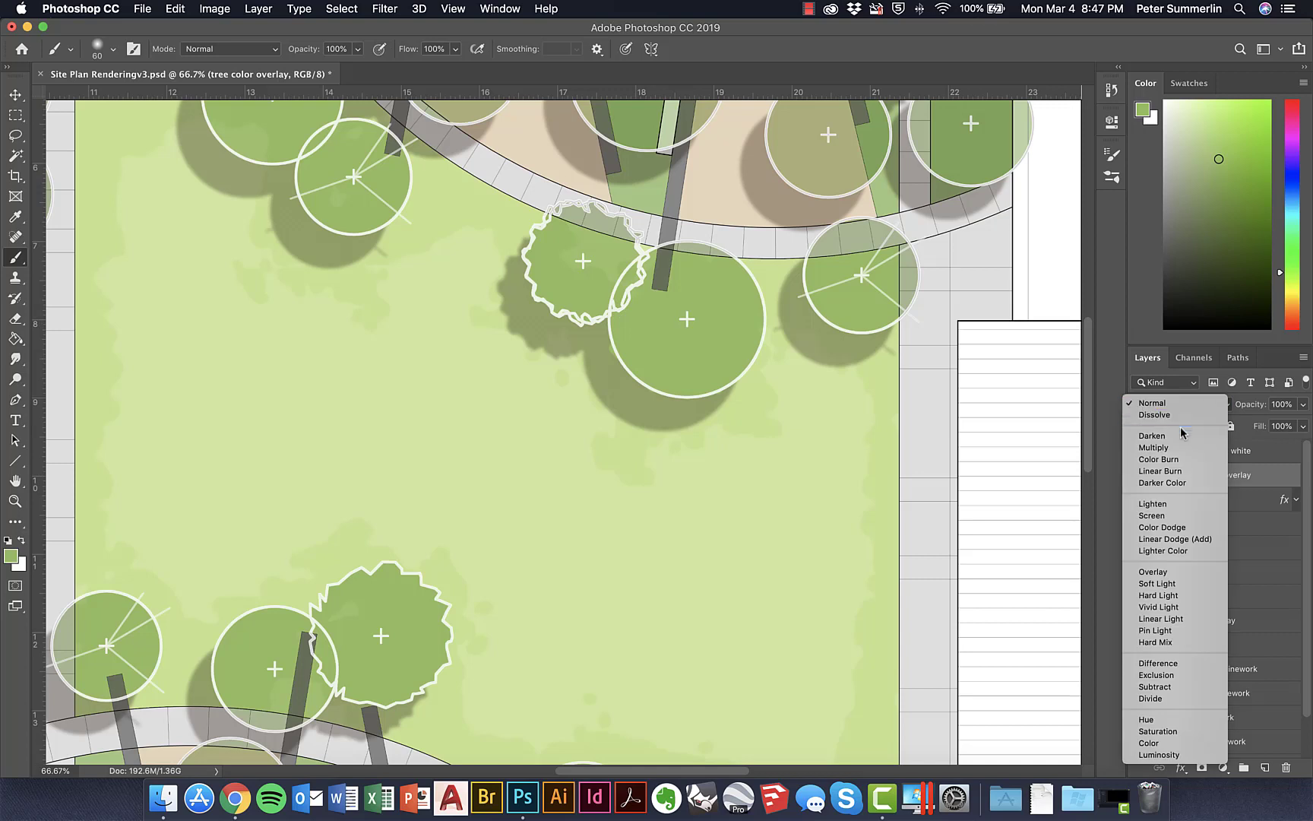
click(1180, 453)
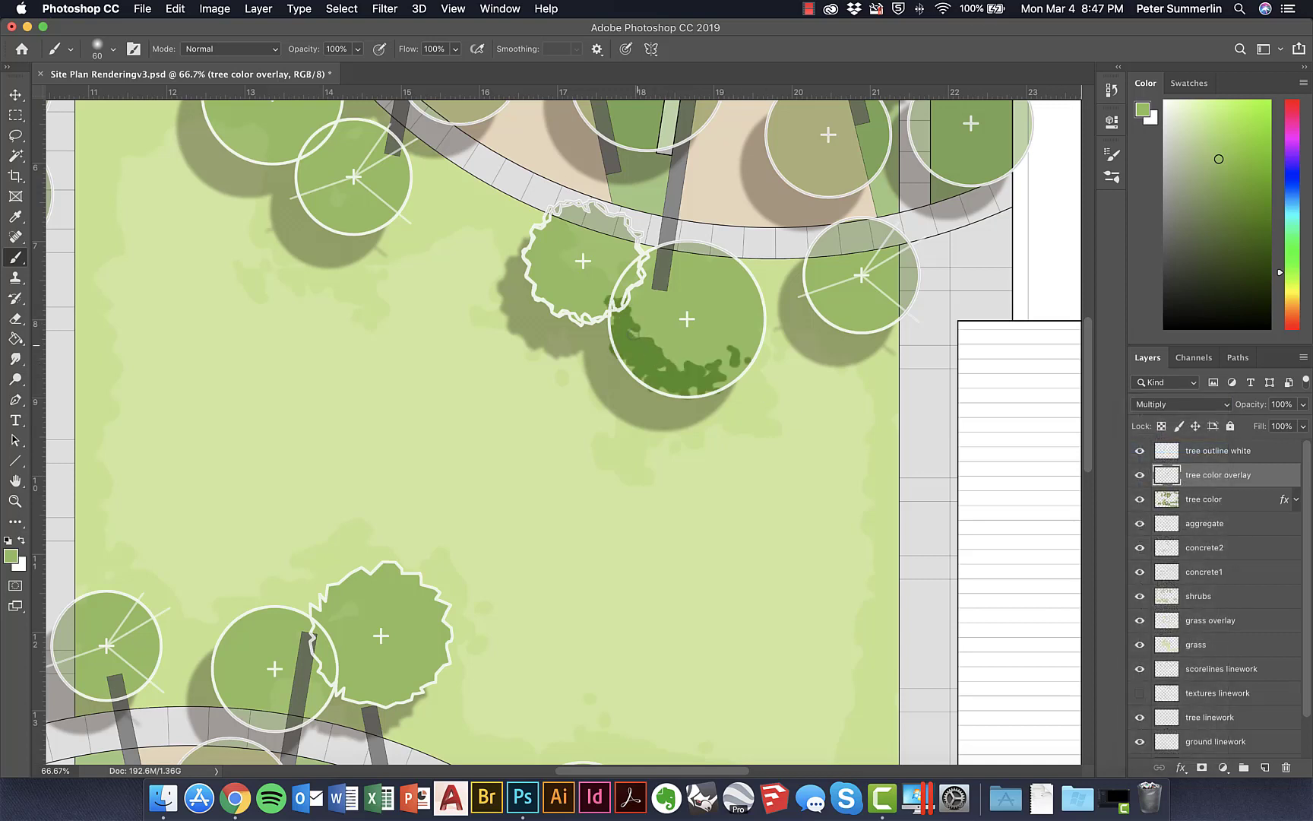
mouse_move(627, 368)
mouse_down()
mouse_move(725, 391)
mouse_move(737, 363)
mouse_move(699, 366)
mouse_move(748, 347)
mouse_move(711, 377)
mouse_move(651, 355)
mouse_move(648, 310)
mouse_up()
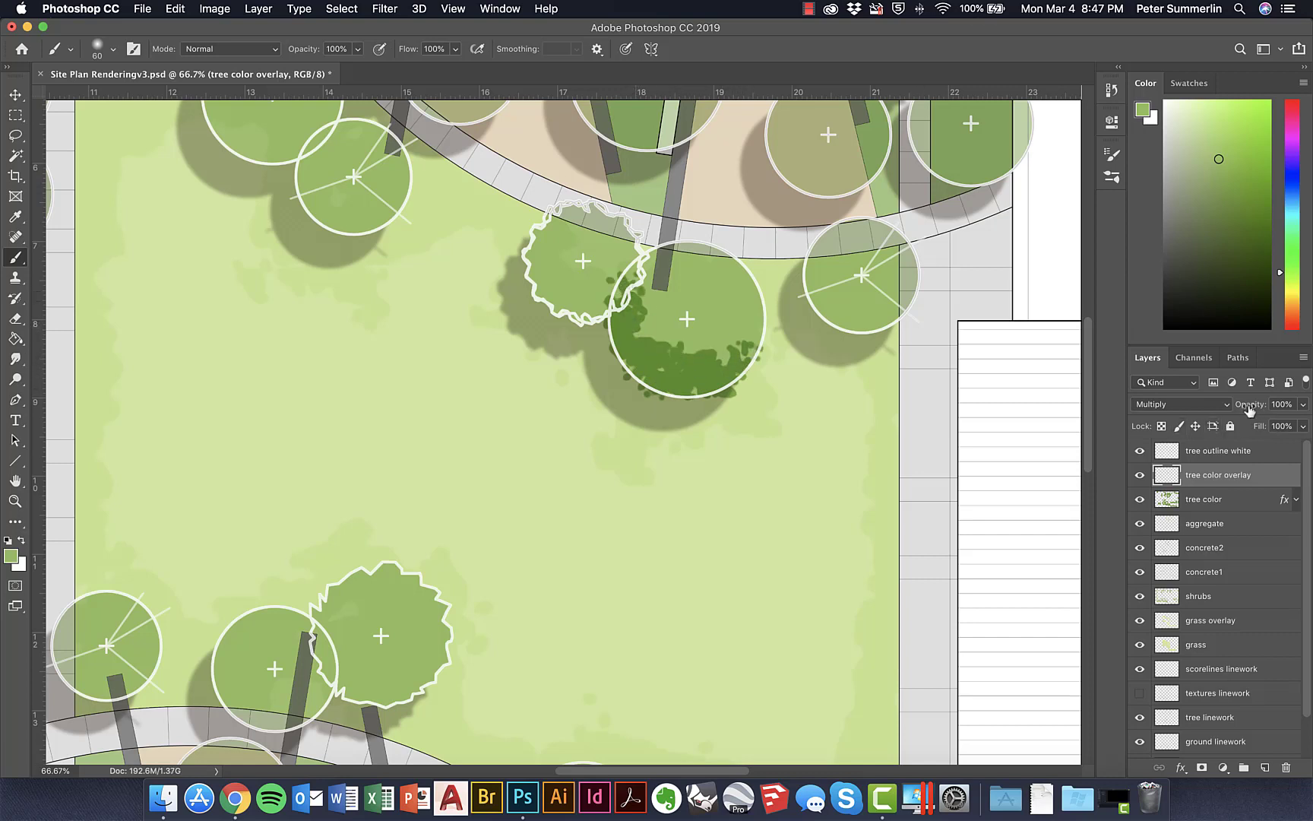
Lower the layer opacity to 28% and darken the wavy shrub's lower edge with a 45 px brush.
drag(1253, 410, 1190, 410)
key(bracketleft)
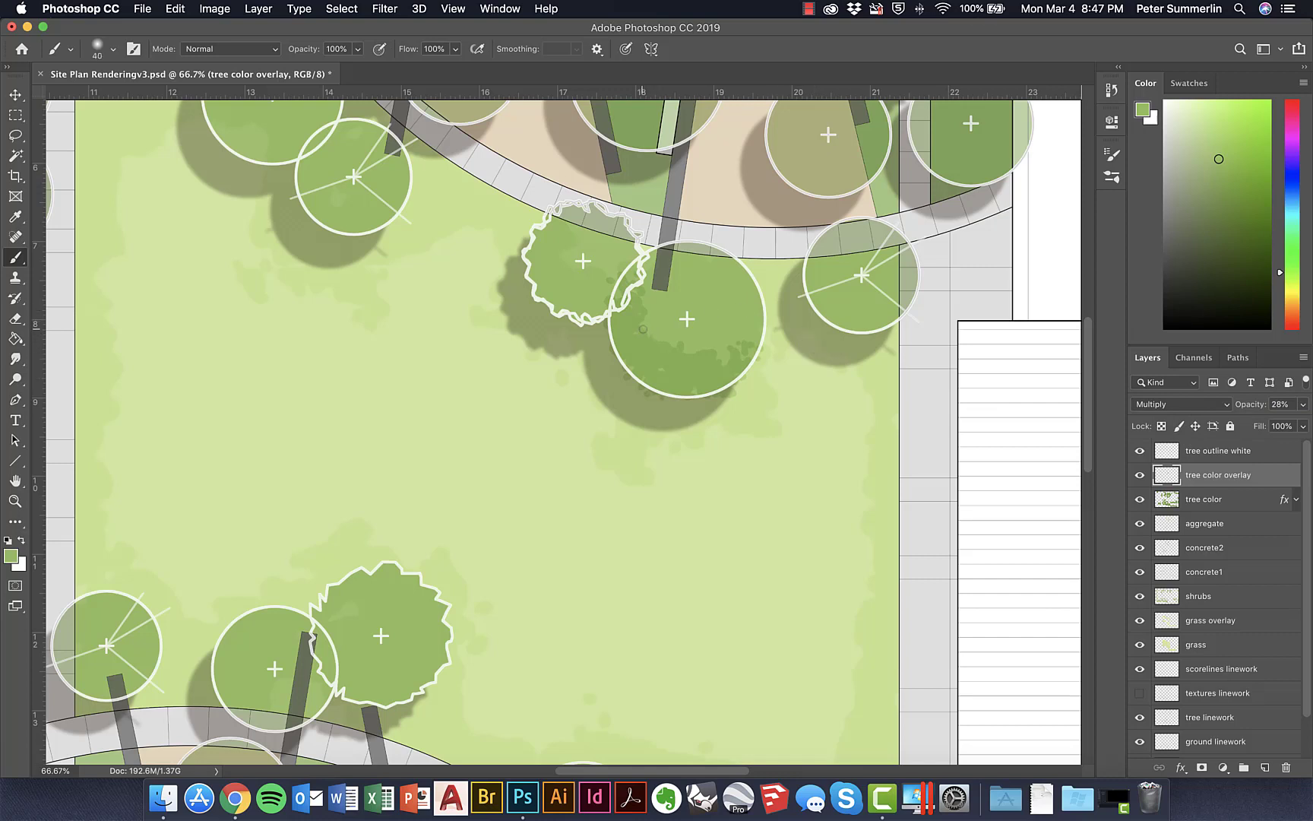
mouse_move(600, 298)
mouse_down()
mouse_move(581, 307)
mouse_move(540, 295)
mouse_move(537, 237)
mouse_move(572, 321)
mouse_move(596, 319)
mouse_move(573, 305)
mouse_move(546, 245)
mouse_move(569, 290)
mouse_up()
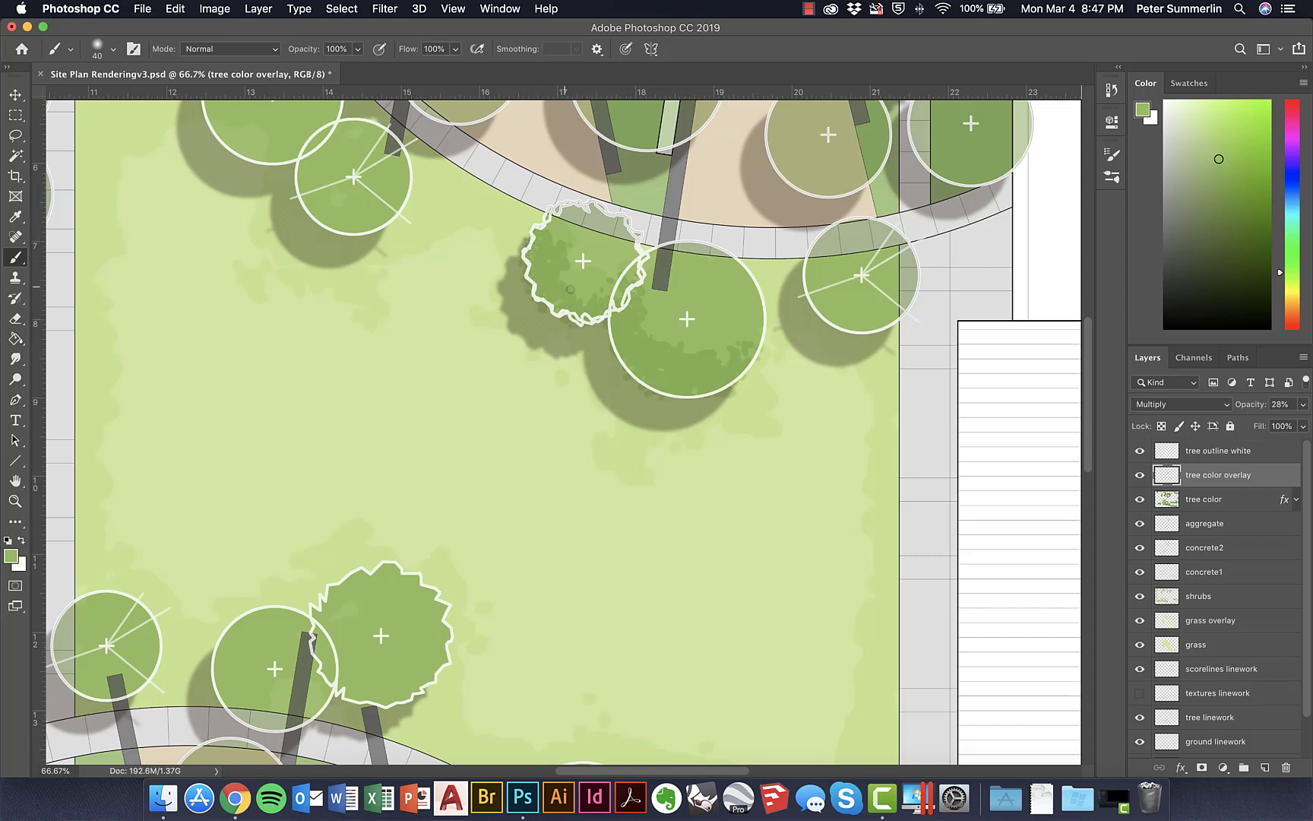
Shade the lower edges of the upper-left trees, then fit the whole plan on screen.
scroll(449, 308, up, 5)
scroll(449, 309, left, 5)
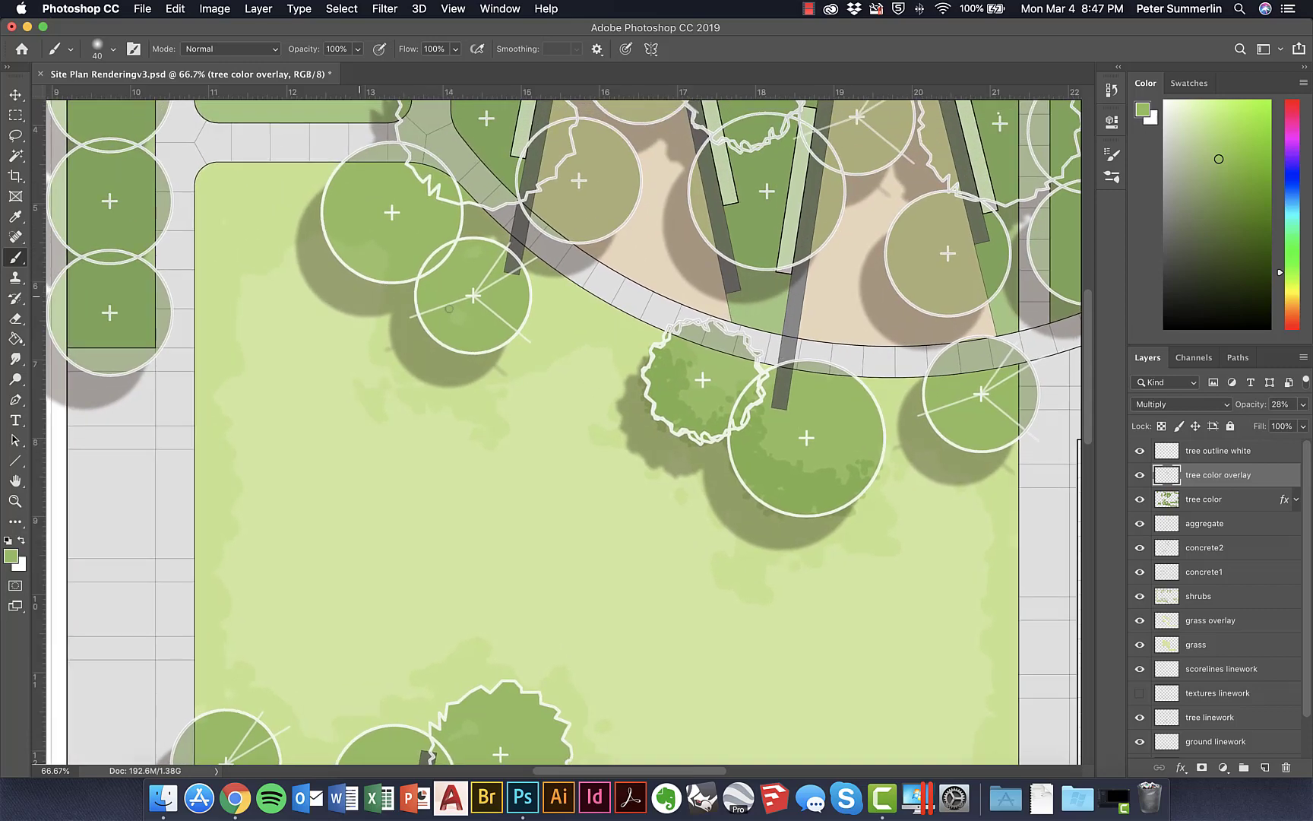
mouse_move(503, 338)
mouse_down()
mouse_move(448, 337)
mouse_move(423, 302)
mouse_move(425, 271)
mouse_move(424, 320)
mouse_move(461, 338)
mouse_move(423, 249)
mouse_move(358, 269)
mouse_move(331, 203)
mouse_move(337, 180)
mouse_move(373, 250)
mouse_move(364, 258)
mouse_move(430, 255)
mouse_up()
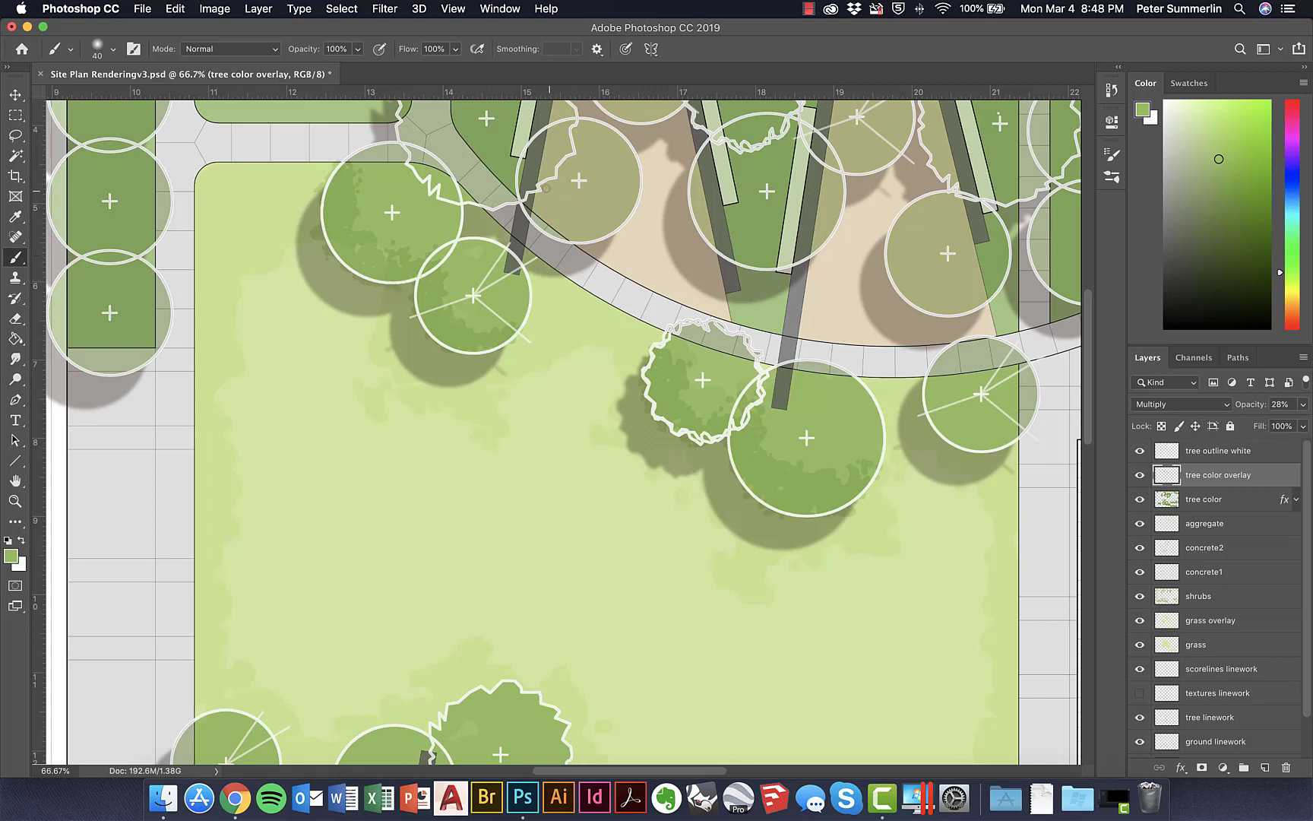
mouse_move(525, 185)
mouse_down()
mouse_move(574, 232)
mouse_move(614, 222)
mouse_move(551, 203)
mouse_move(533, 179)
mouse_up()
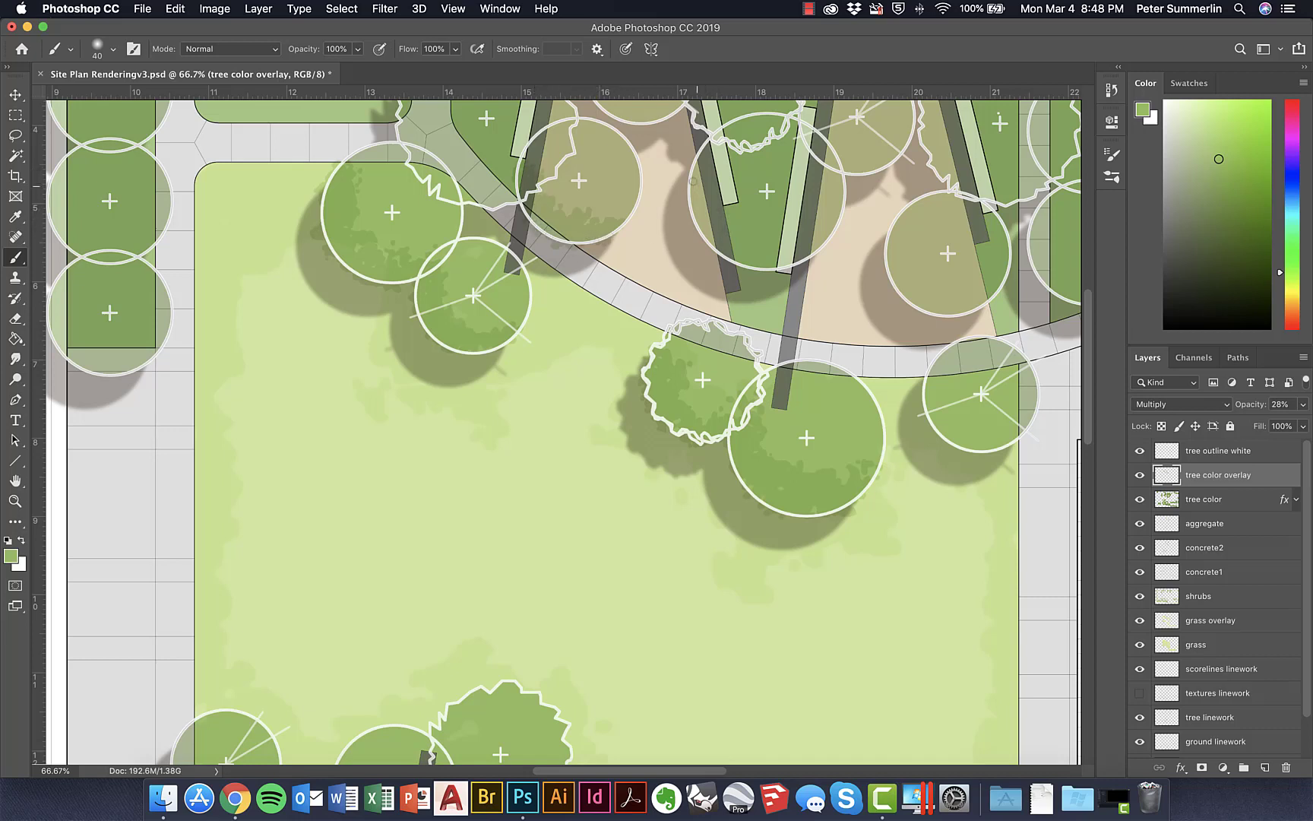
mouse_move(707, 162)
mouse_down()
mouse_move(715, 238)
mouse_move(808, 244)
mouse_move(762, 242)
mouse_move(724, 218)
mouse_move(708, 165)
mouse_move(758, 239)
mouse_move(798, 232)
mouse_up()
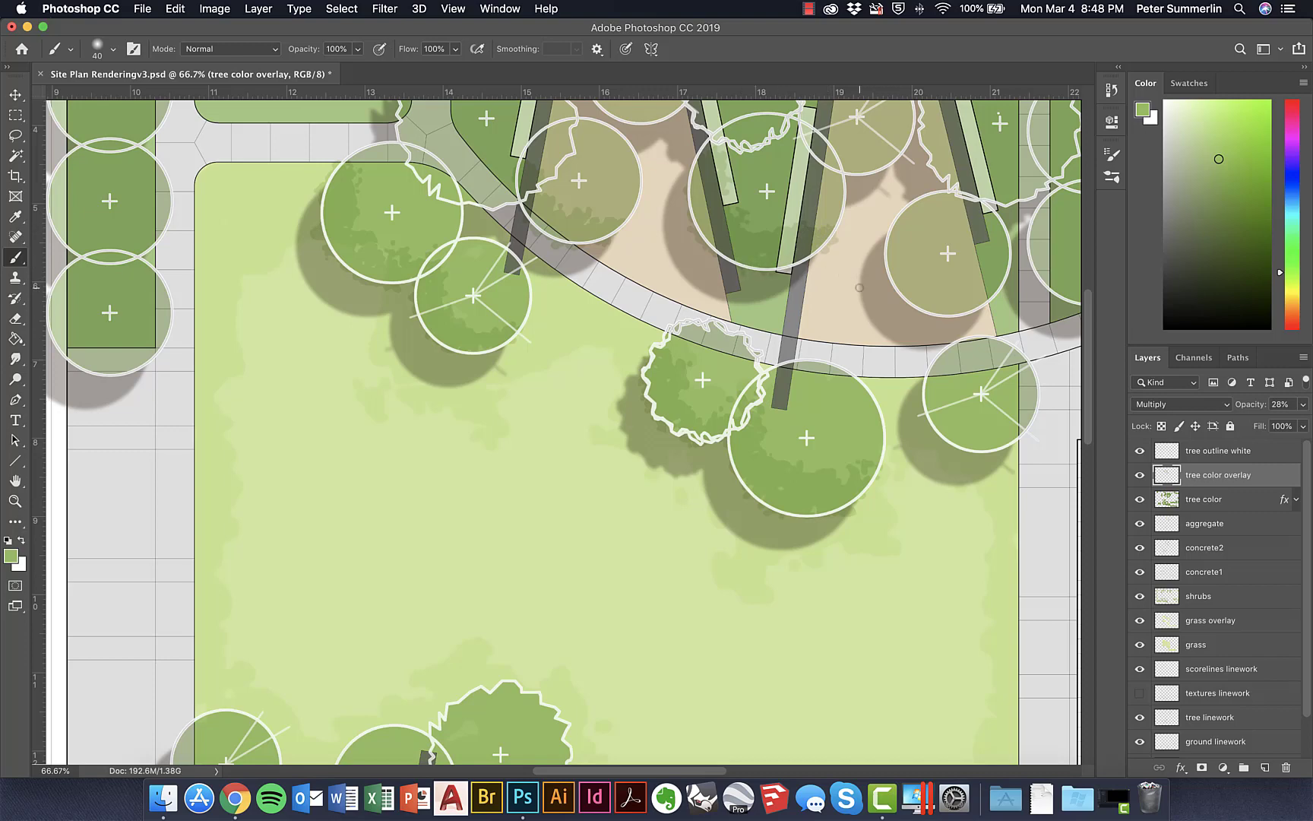
key(super+0)
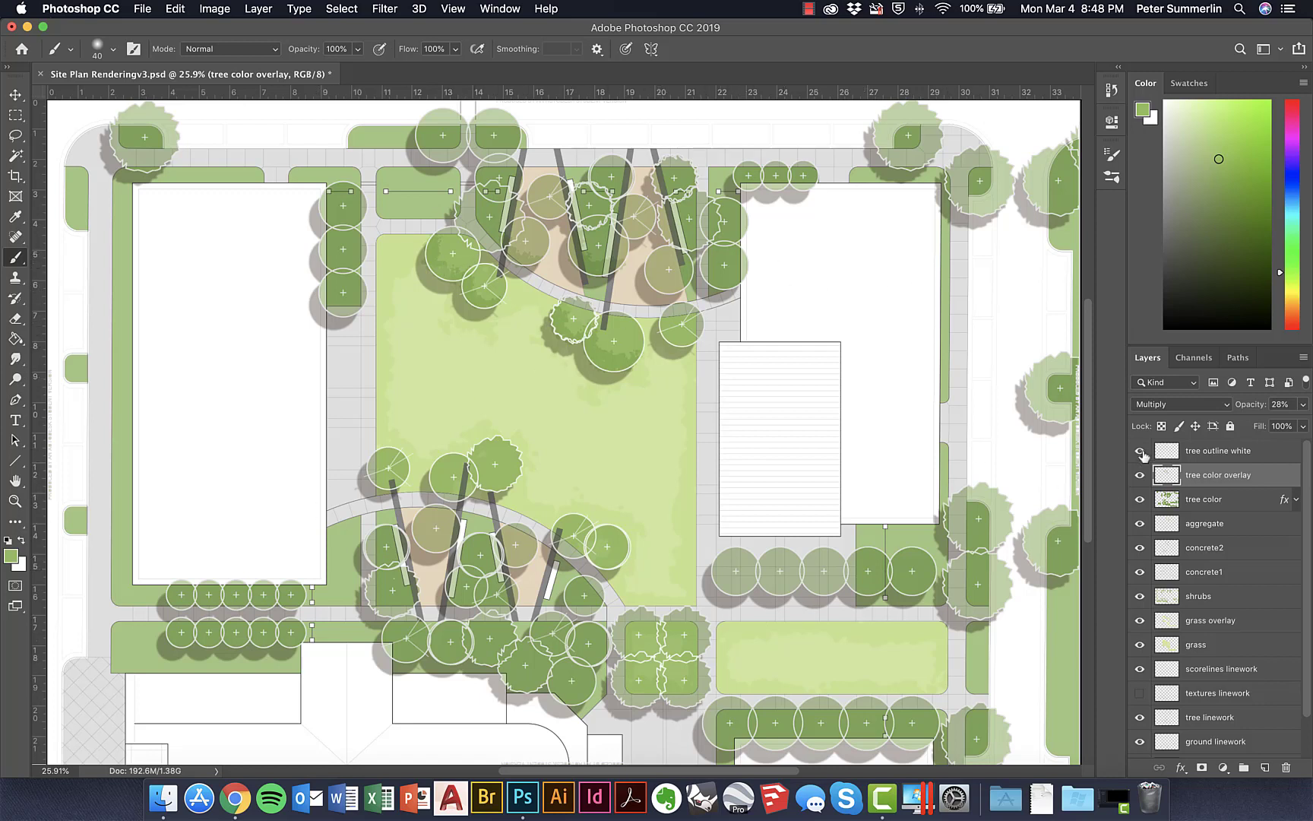
Nudge the tree color overlay layer's opacity up to 30%.
mouse_move(1250, 415)
mouse_down()
mouse_move(1263, 410)
mouse_move(1251, 410)
mouse_up()
key(Return)
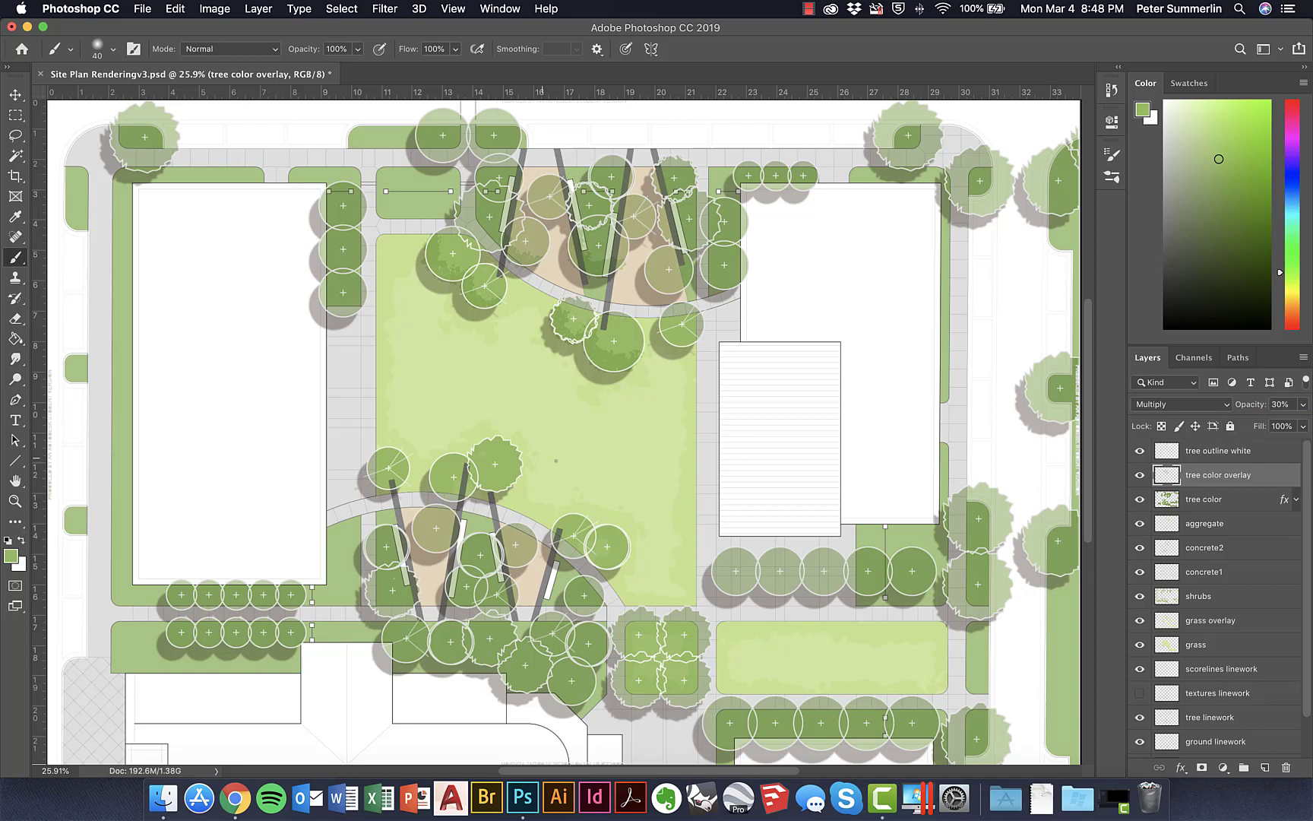